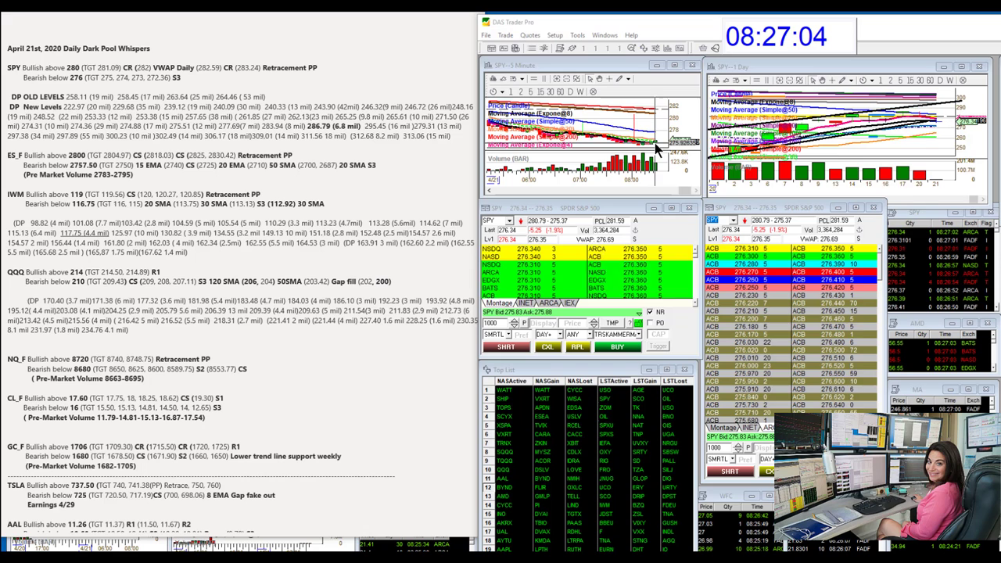
Bring the SPY 1-Day chart forward, enlarged over the Level 2 and Time & Sales windows
left_click(906, 180)
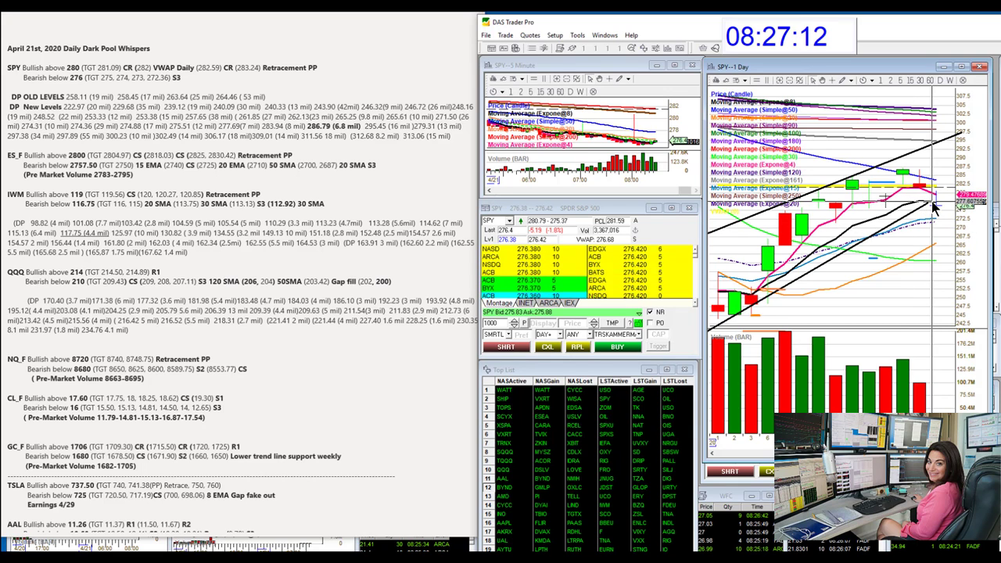
Zoom out the SPY 1-Day chart to show more daily candles
left_click(792, 79)
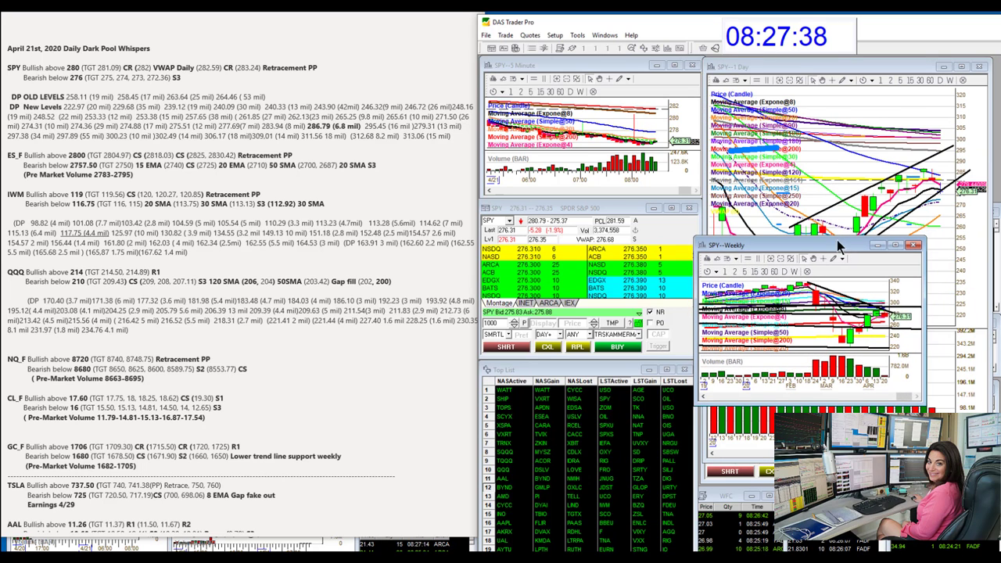
Enlarge and reposition the SPY Weekly chart, close it, and shorten the daily chart to reveal Level 2
left_click_drag(696, 239, 589, 112)
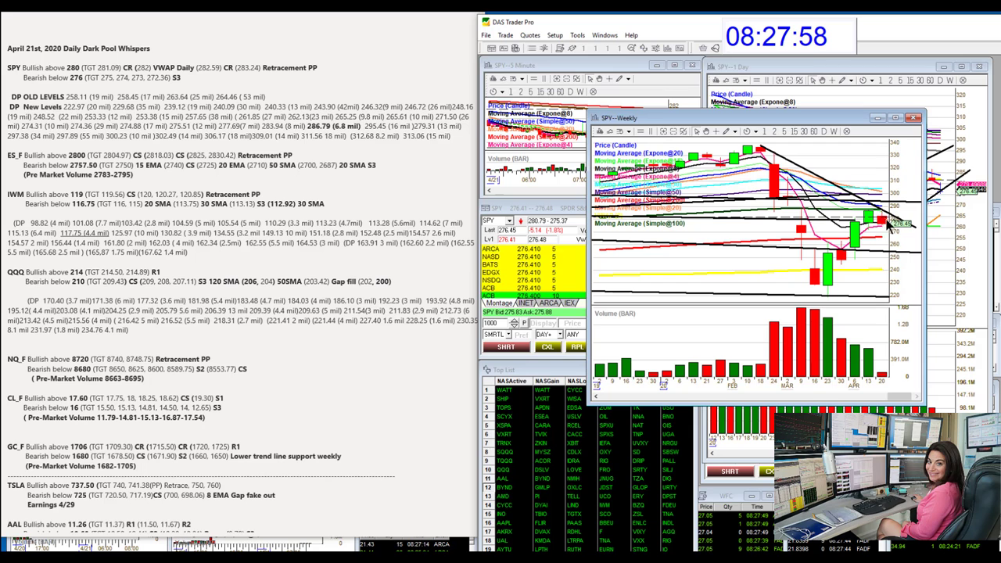
left_click_drag(648, 116, 676, 189)
left_click(913, 190)
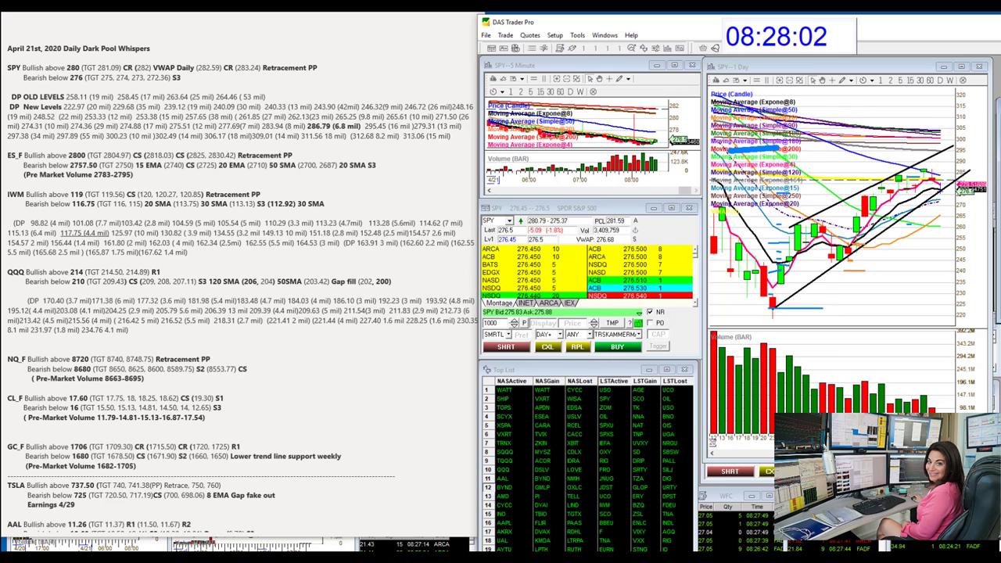
left_click_drag(747, 459, 773, 205)
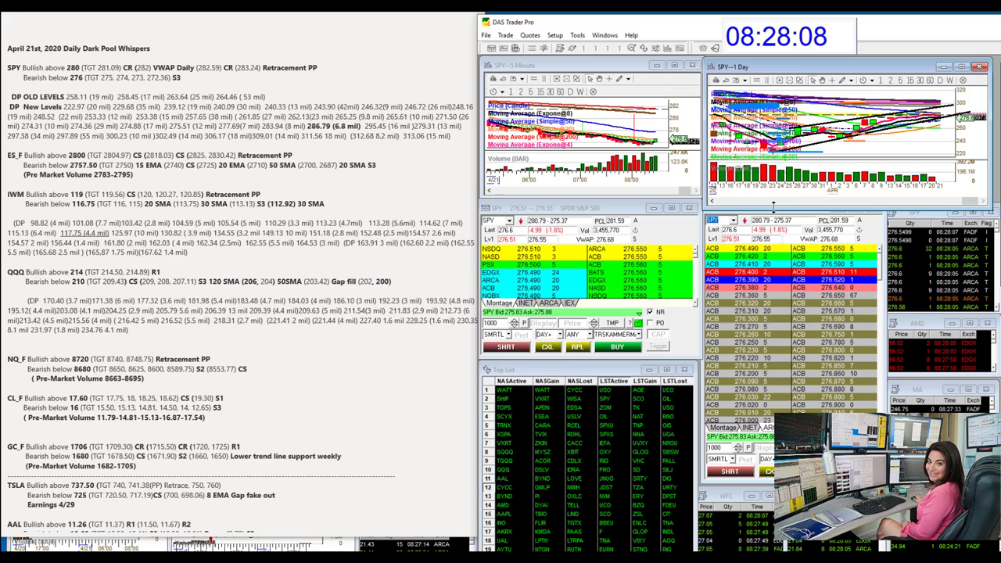
Load the #ES futures symbol into the Level 2 and linked charts
left_click(498, 221)
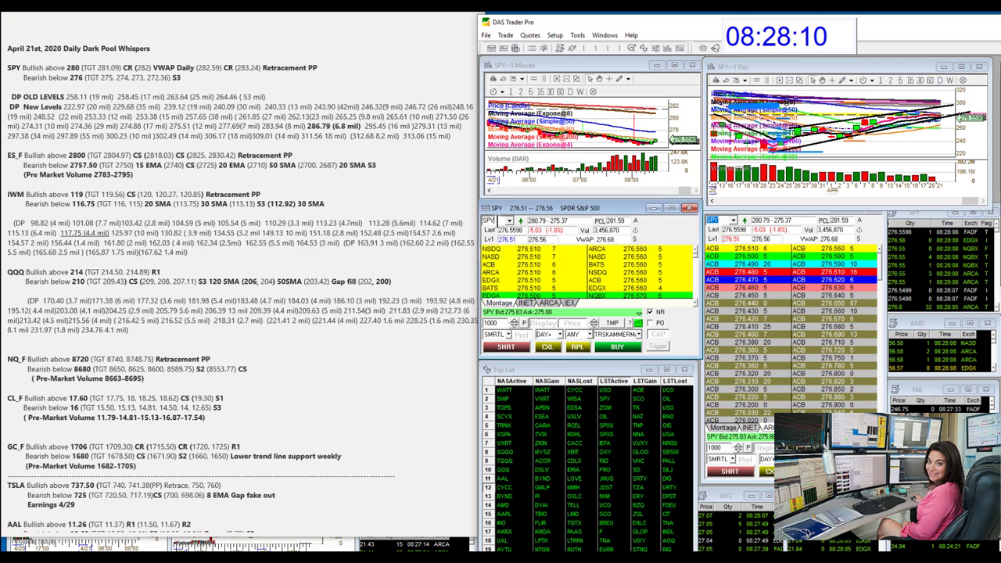
type("#ES")
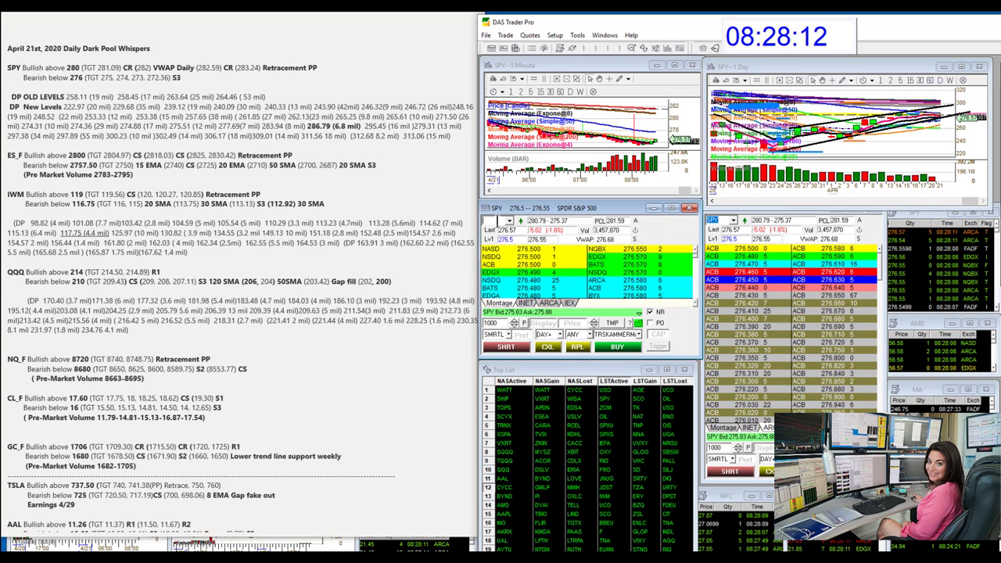
key("Return")
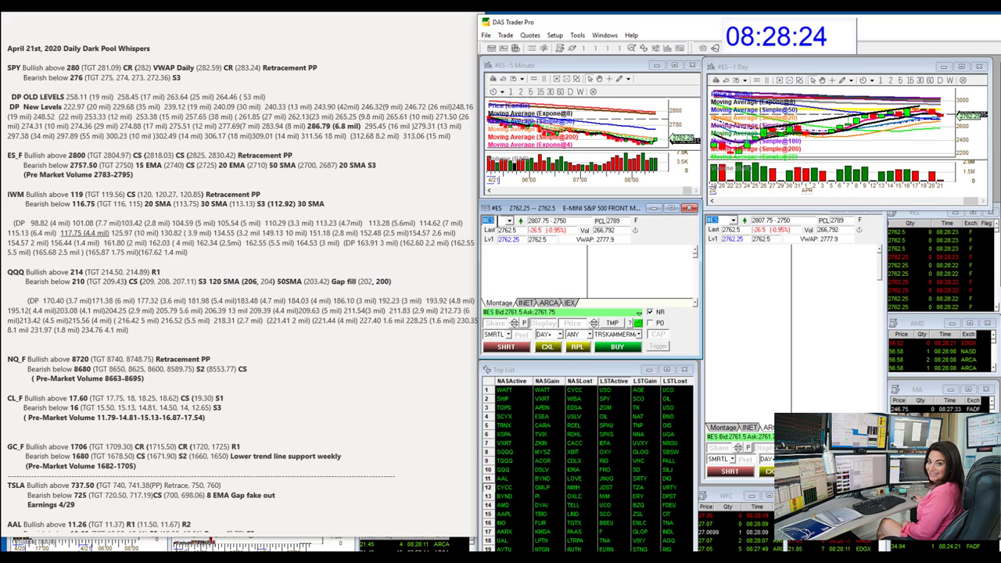
Mark the ES_F 'TGT 2750' note and check it against a temporarily taller #ES daily chart
left_click(96, 159)
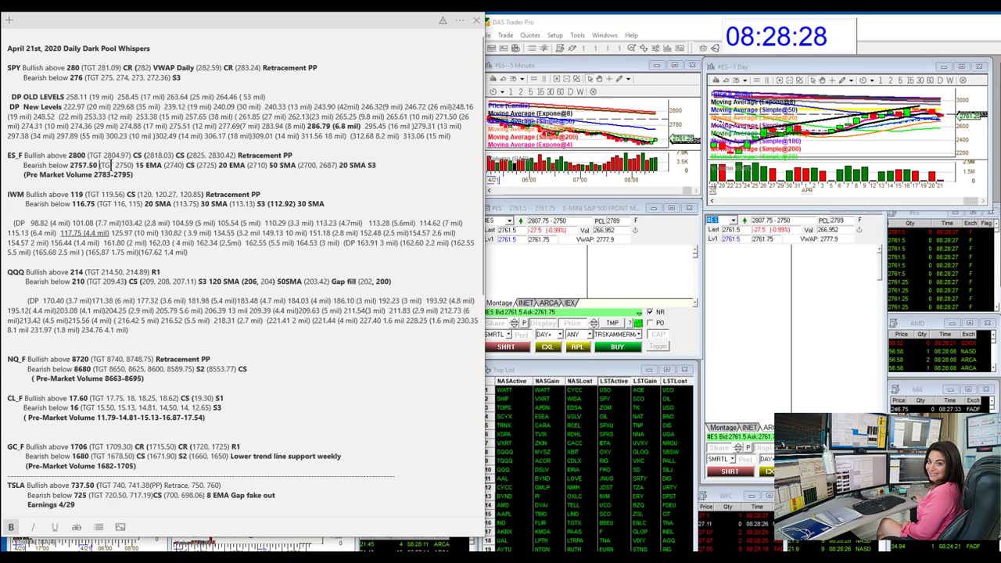
left_click_drag(137, 165, 101, 165)
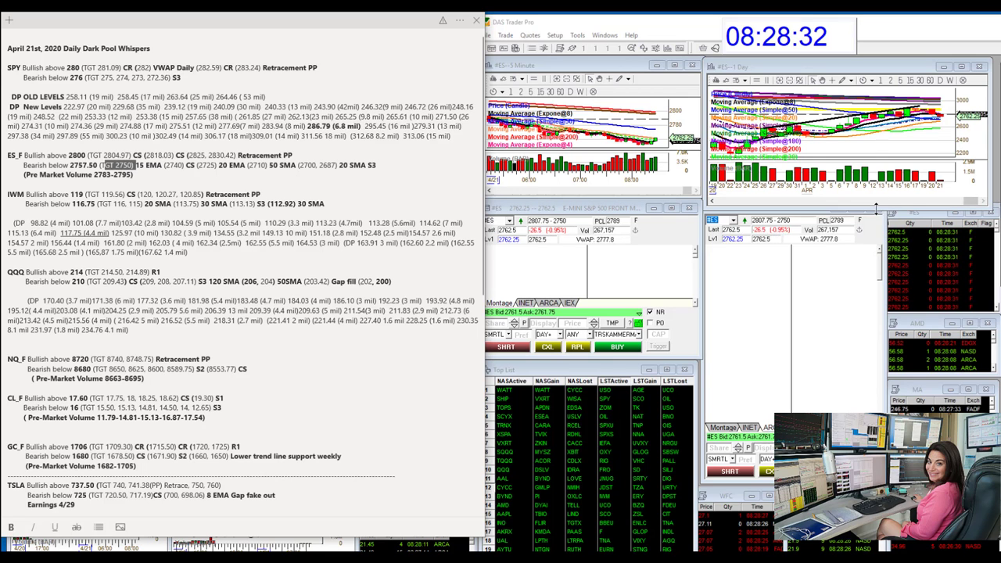
left_click_drag(877, 204, 877, 411)
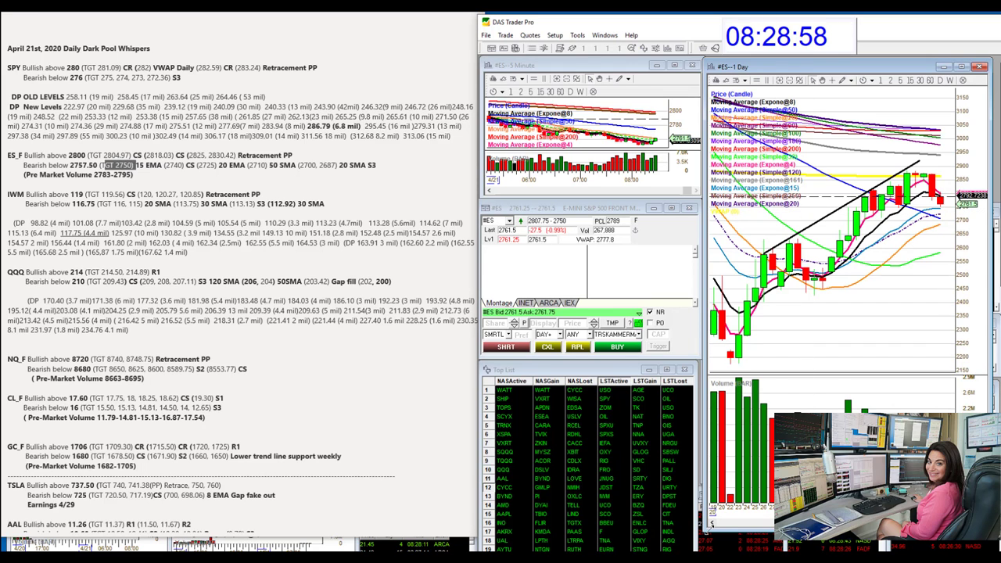
left_click_drag(706, 532, 709, 209)
Load IWM into the montage and enlarge its 1-Day chart for review
left_click(520, 234)
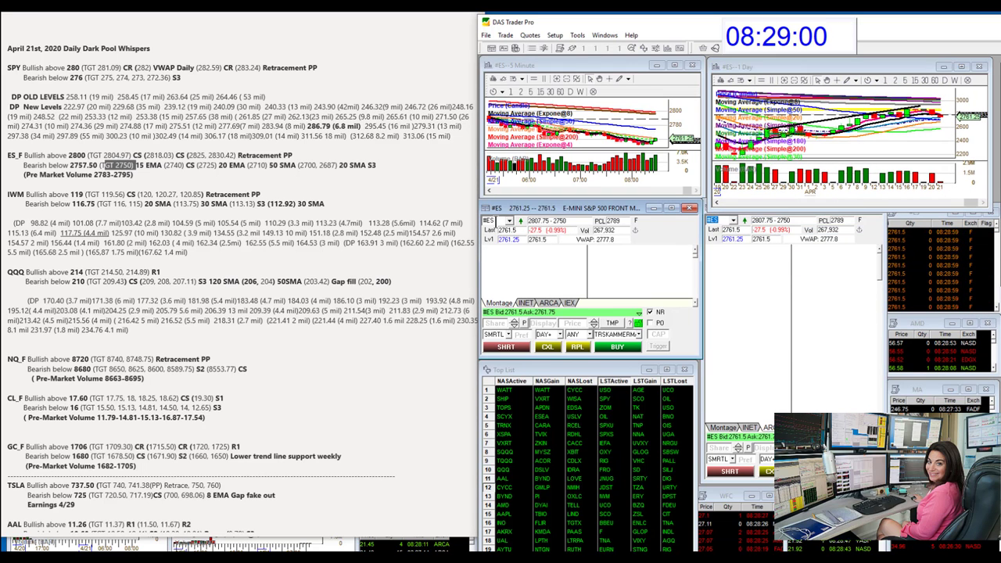
type("IWM")
key("Return")
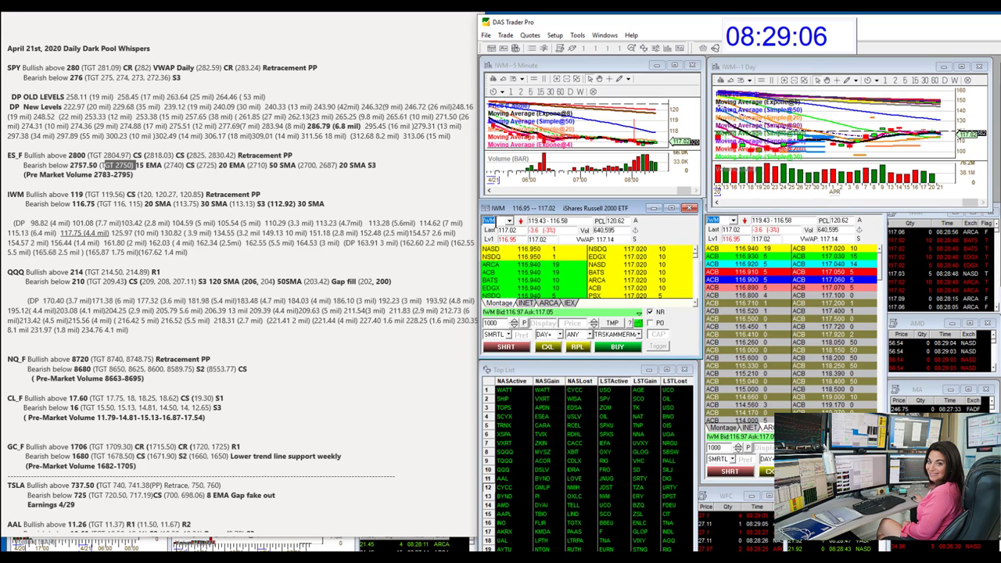
left_click_drag(741, 208, 741, 344)
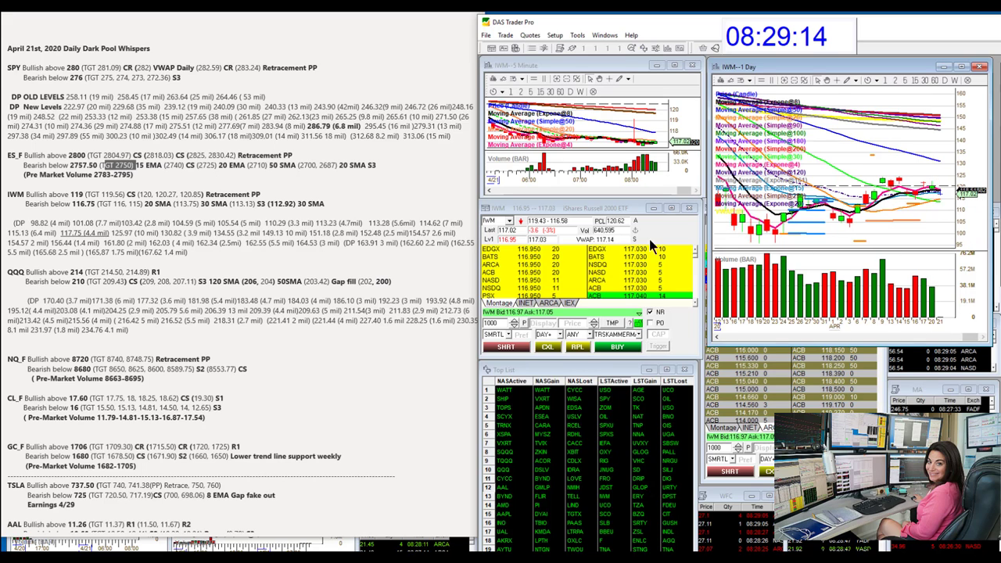
left_click(499, 222)
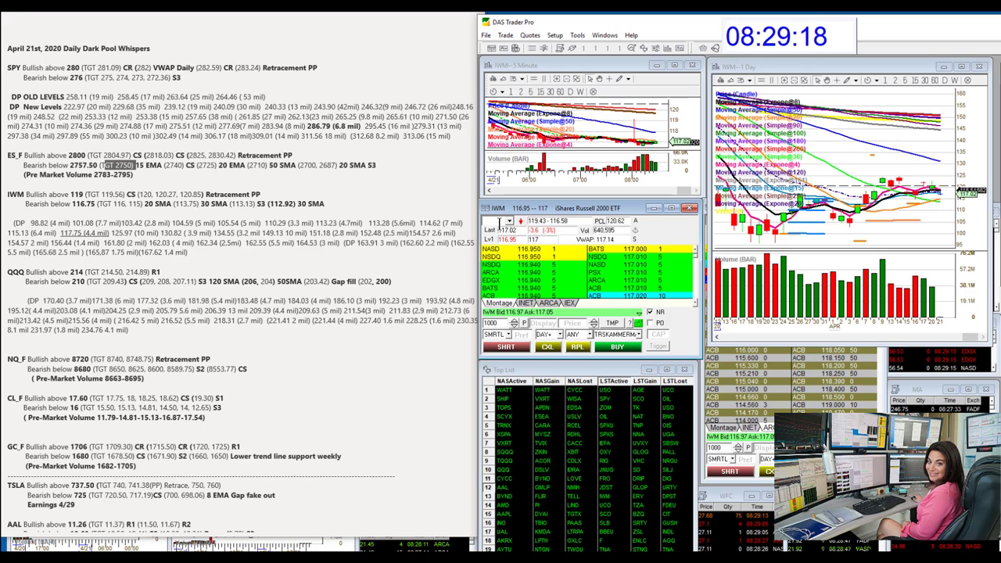
Load QQQ and zoom its 1-Day chart in on recent candles
type("QQQ")
key("Return")
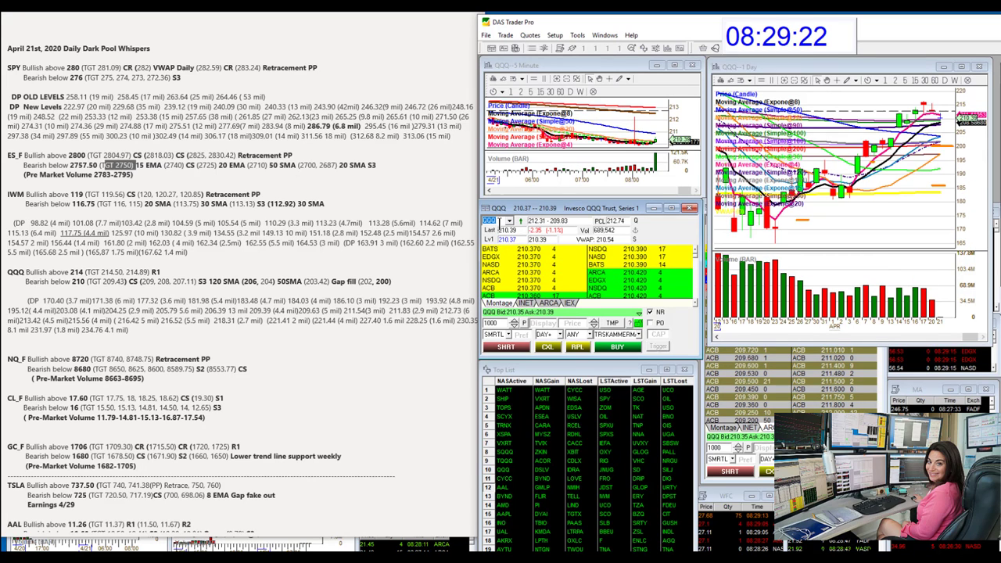
left_click(827, 134)
scroll(821, 128, "up", 3)
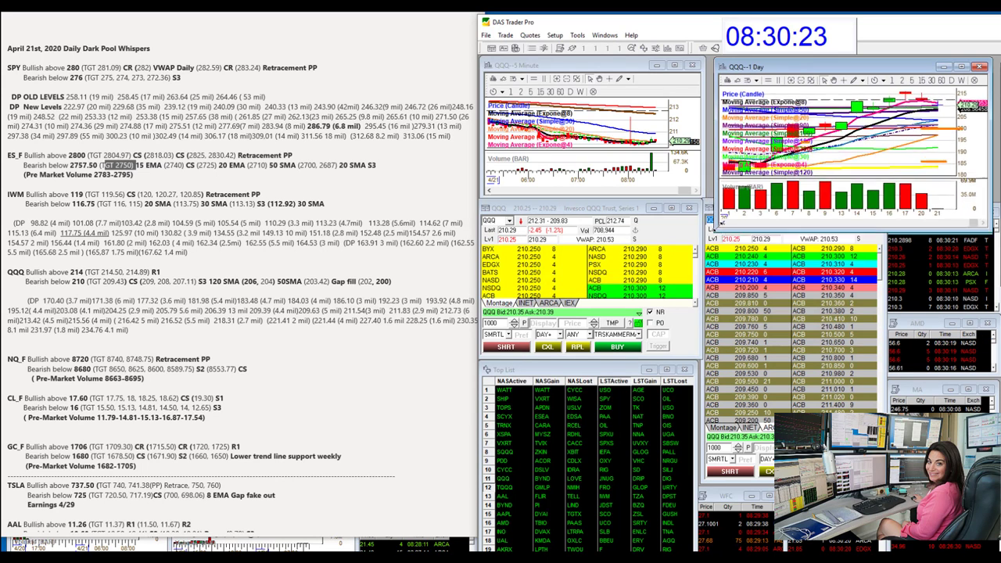
Shrink the QQQ daily chart, load #NQ futures, and enlarge the #NQ 1-Day chart
left_click_drag(716, 218, 709, 202)
left_click(502, 222)
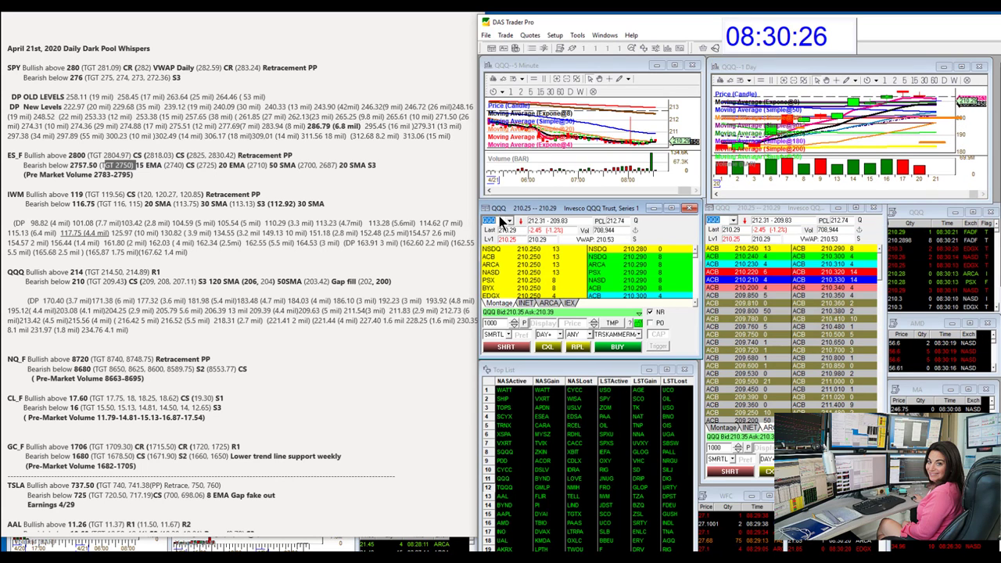
type("#NQ")
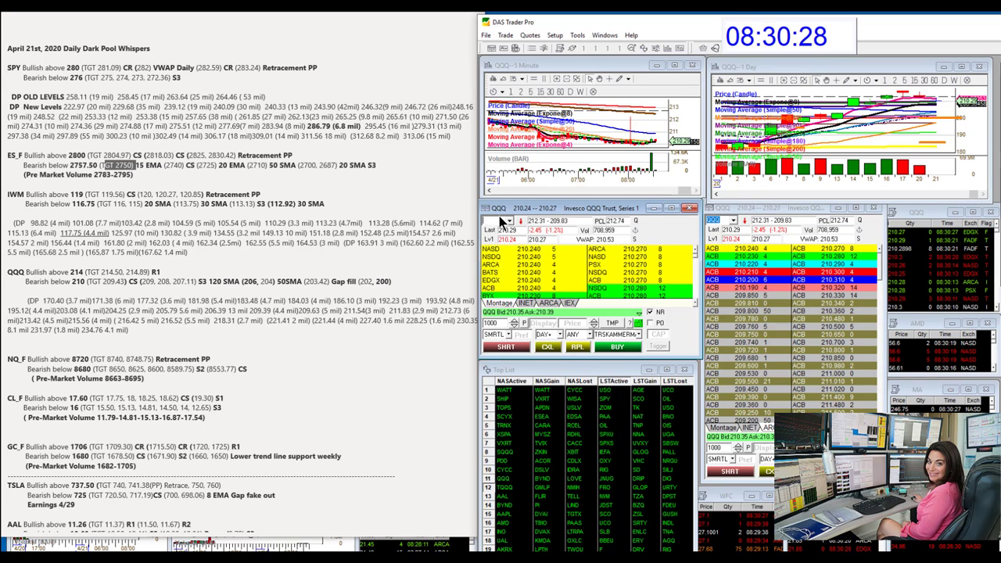
key("Return")
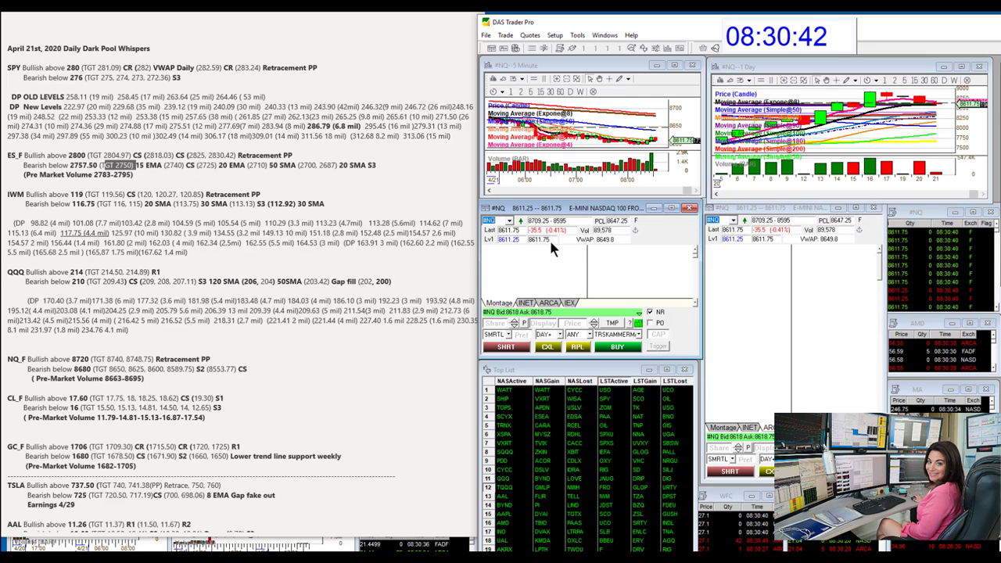
left_click_drag(710, 202, 703, 460)
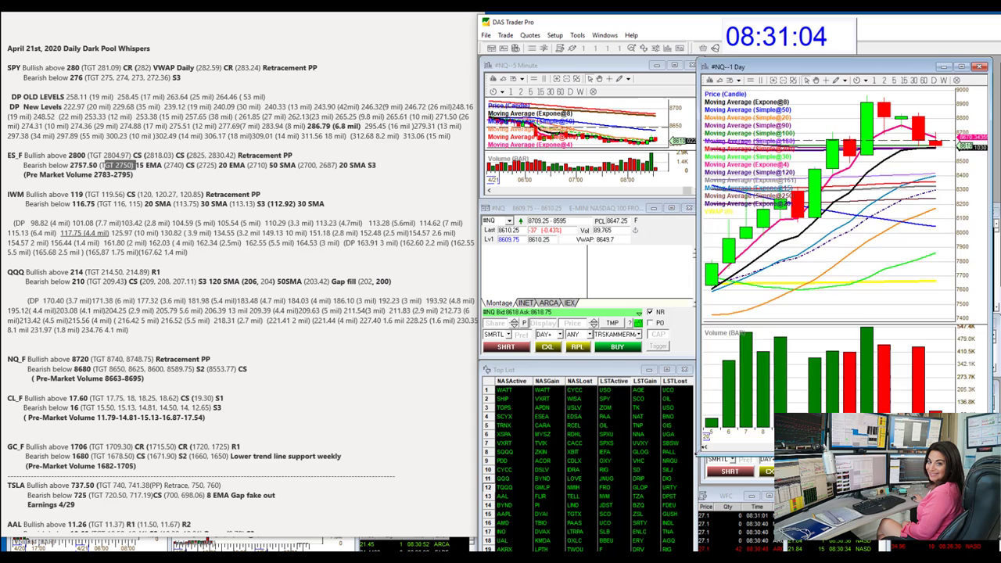
left_click(501, 218)
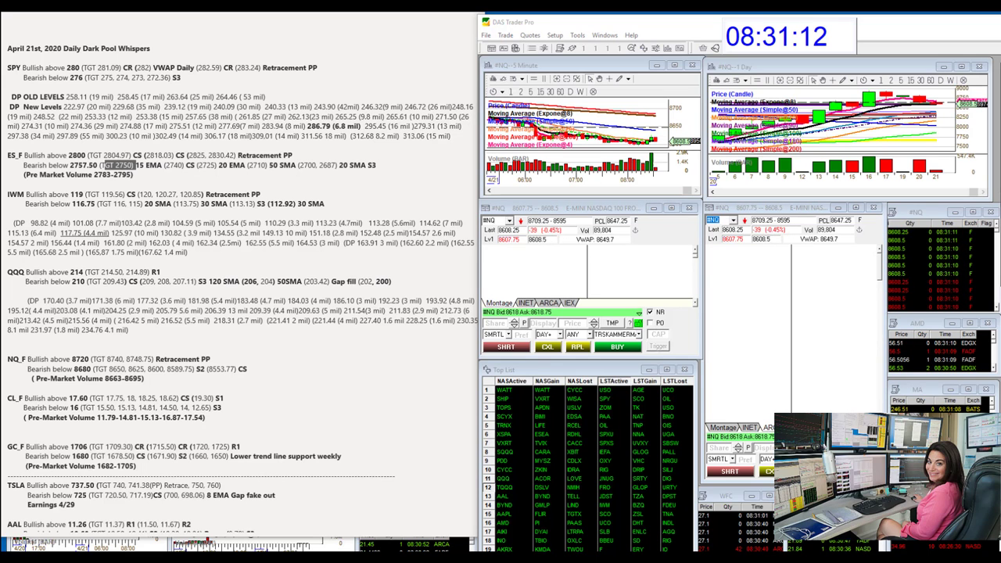
key("alt+Tab")
left_click_drag(585, 84, 571, 77)
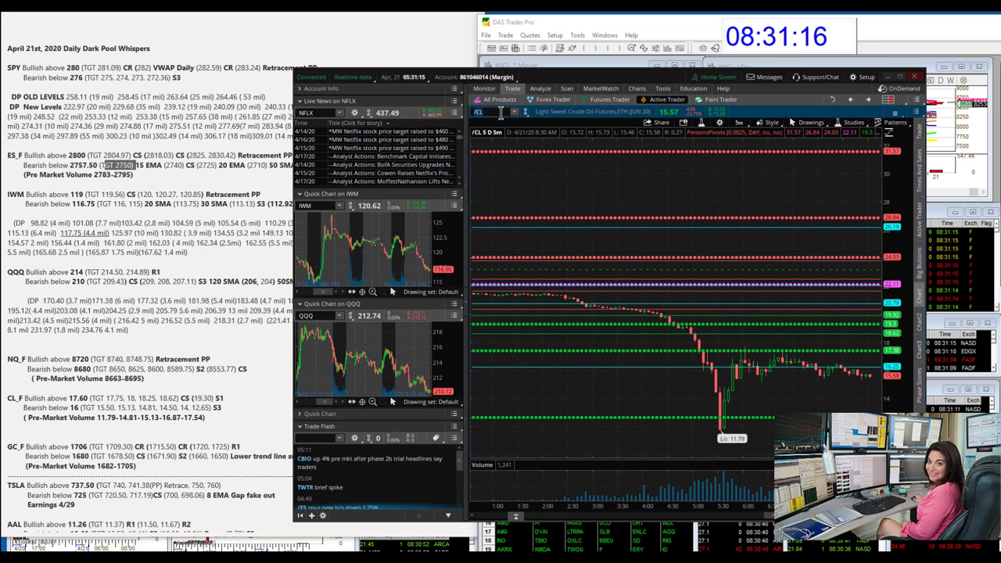
type("K")
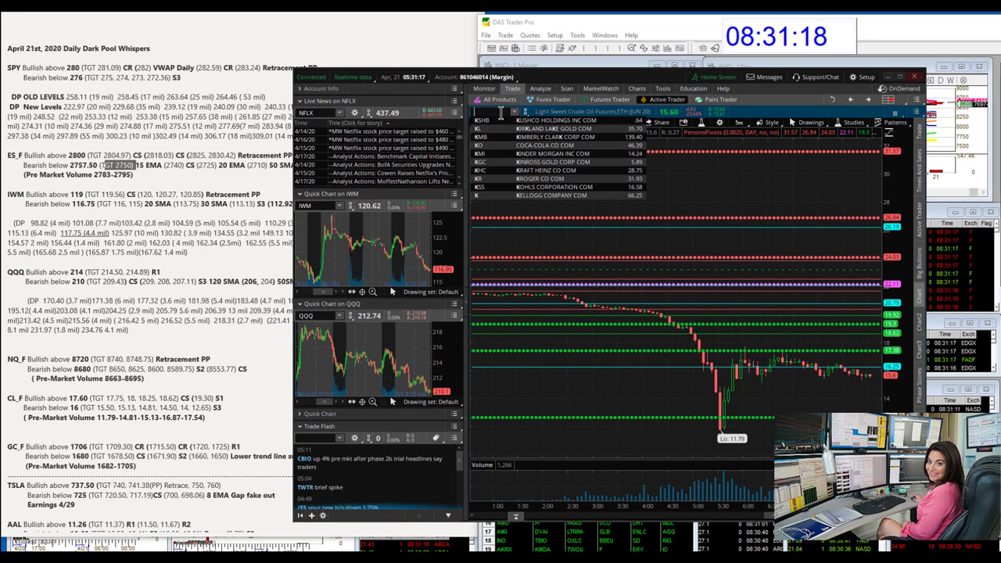
key("BackSpace")
type("/CLK20")
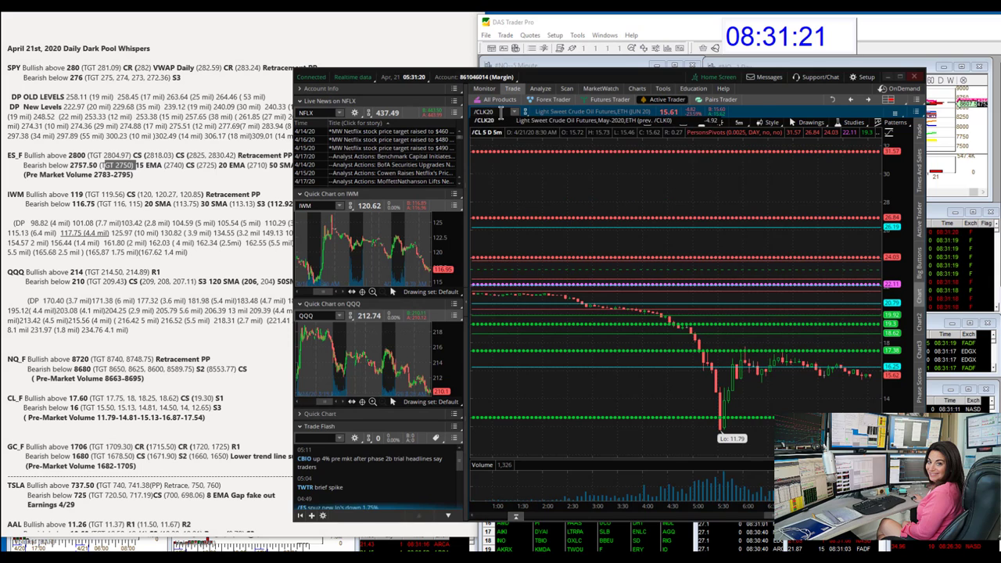
key("Return")
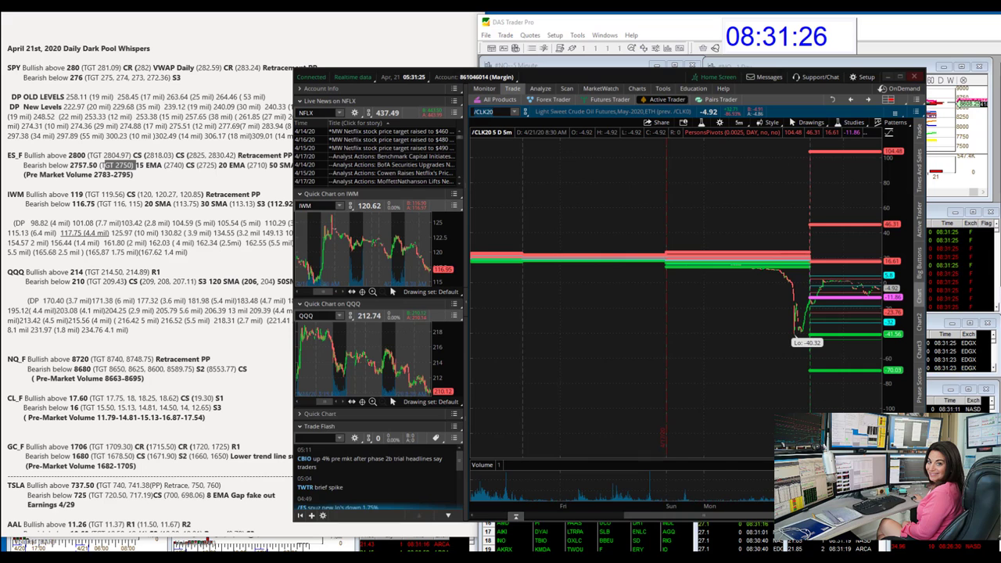
scroll(692, 336, "up", 3)
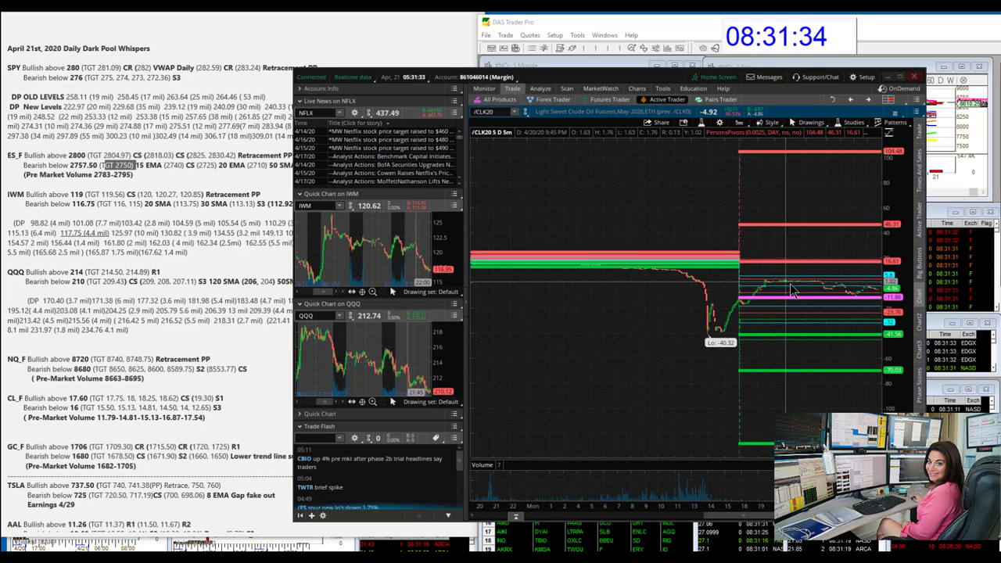
left_click(507, 111)
type("/")
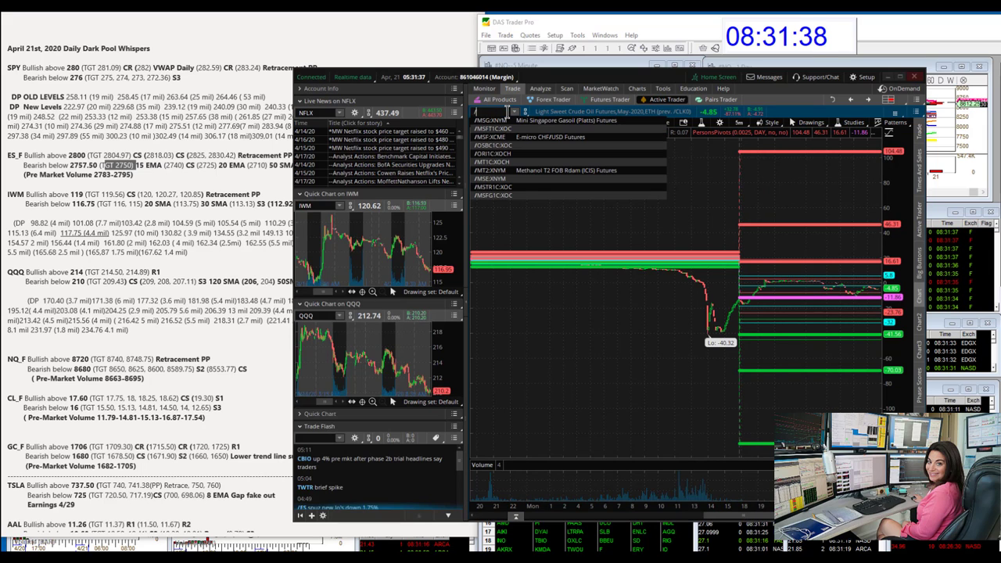
type("CL")
key("Return")
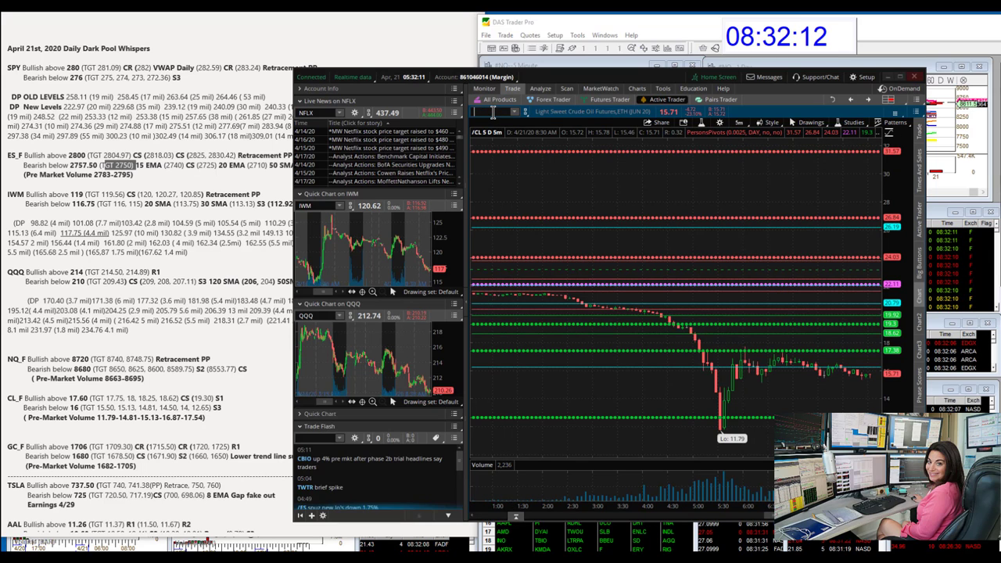
Return to DAS Trader Pro and load USO into the montage and charts
left_click(611, 25)
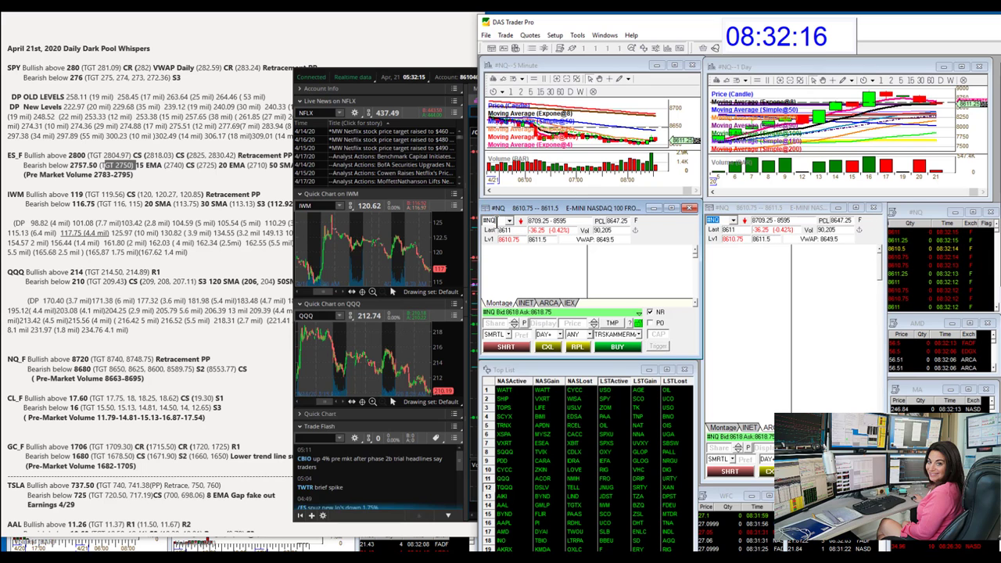
type("USO")
key("Return")
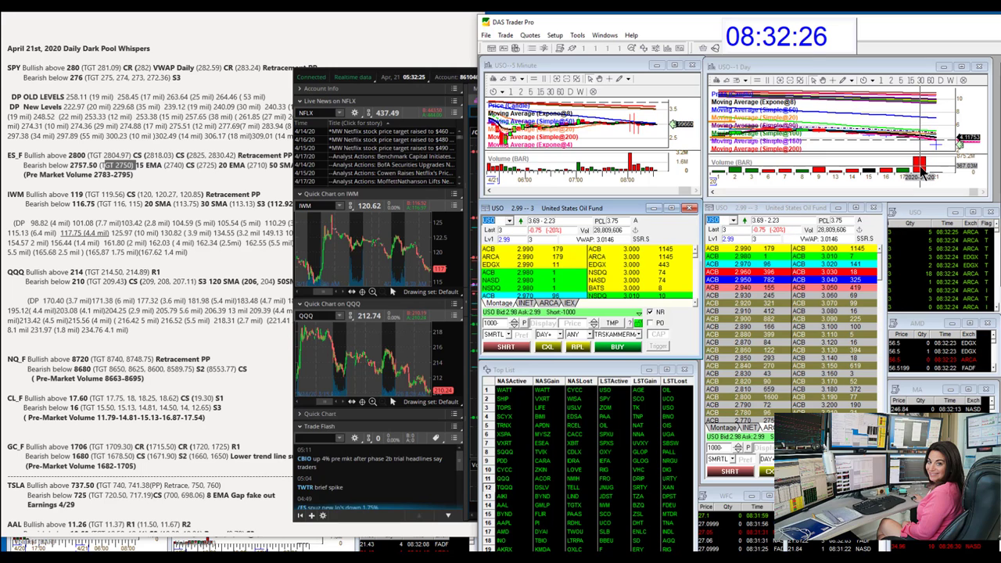
Replace USO with the UCO crude oil ETF, correcting a mistyped UXO
left_click(504, 220)
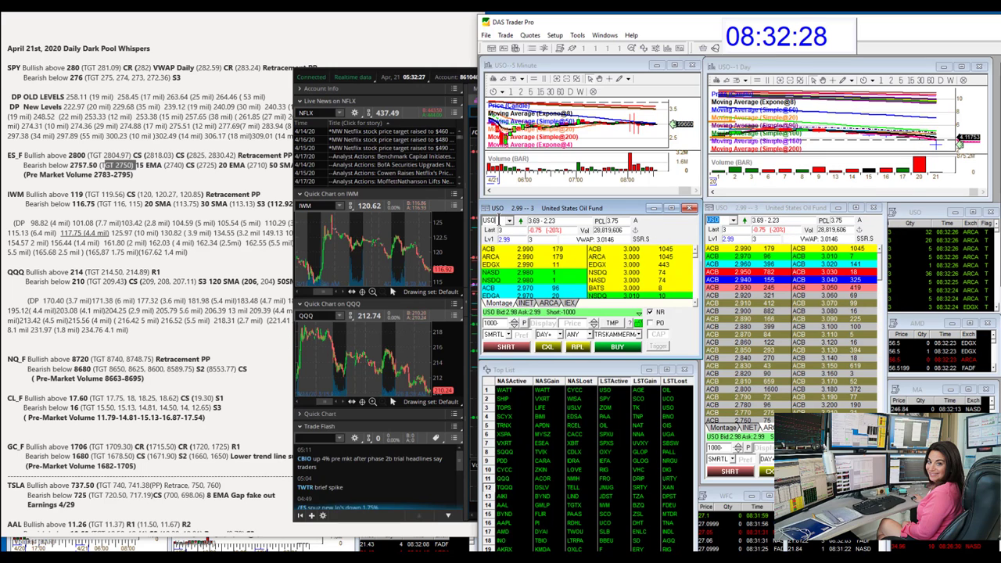
type("UXO")
key("Return")
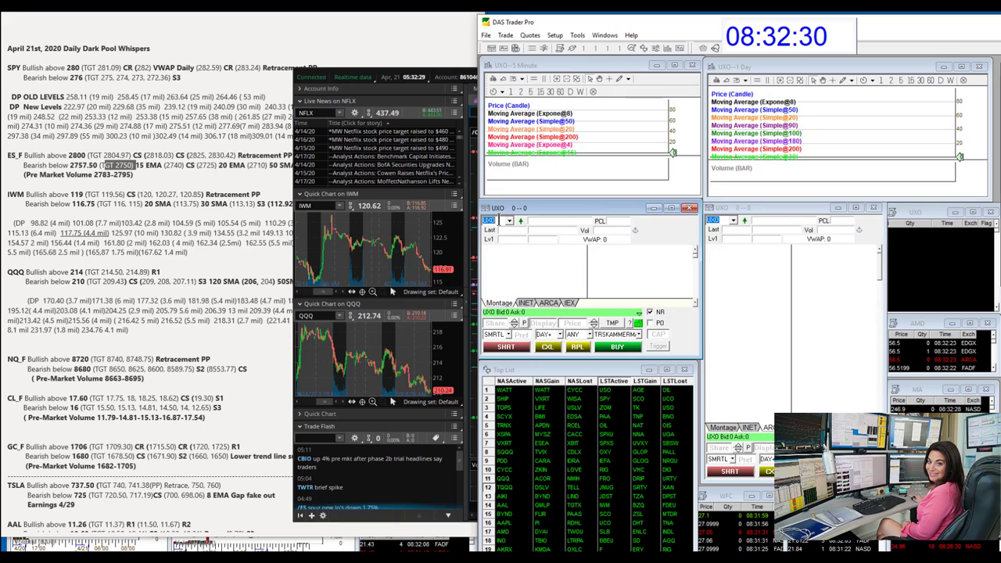
type("UCO")
key("Return")
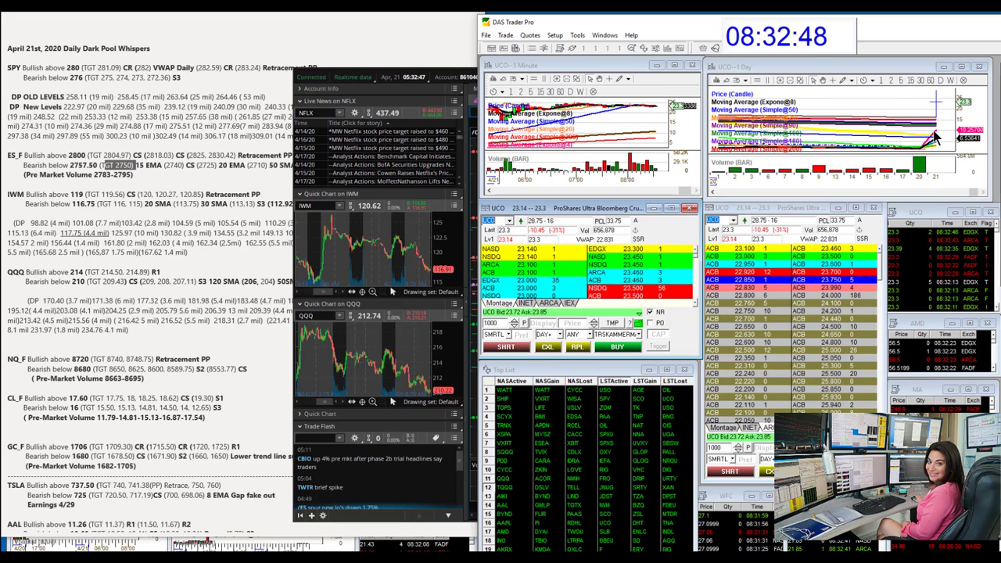
left_click(500, 221)
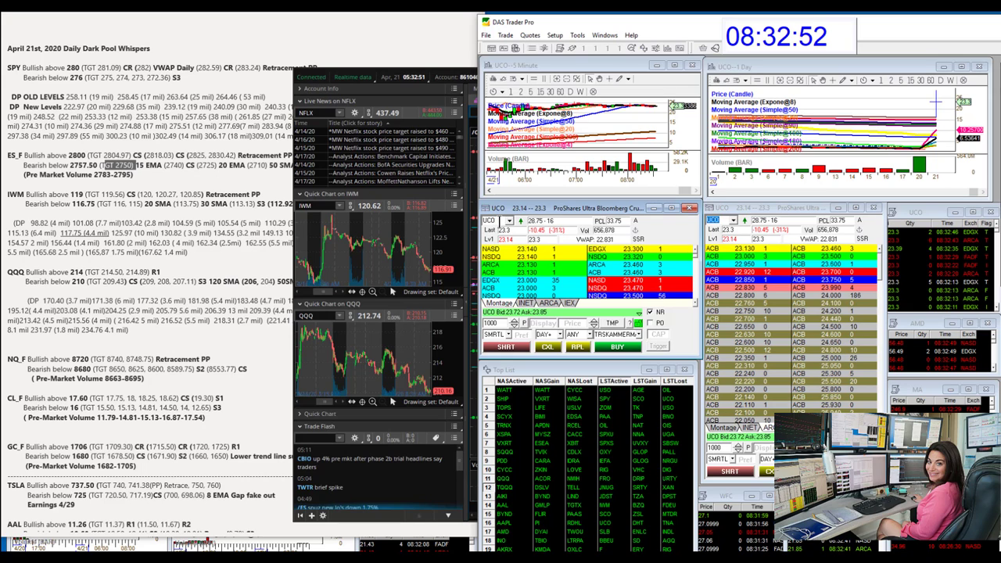
Switch the thinkorswim futures chart to /GC gold, then clear the DAS montage symbol
left_click(445, 104)
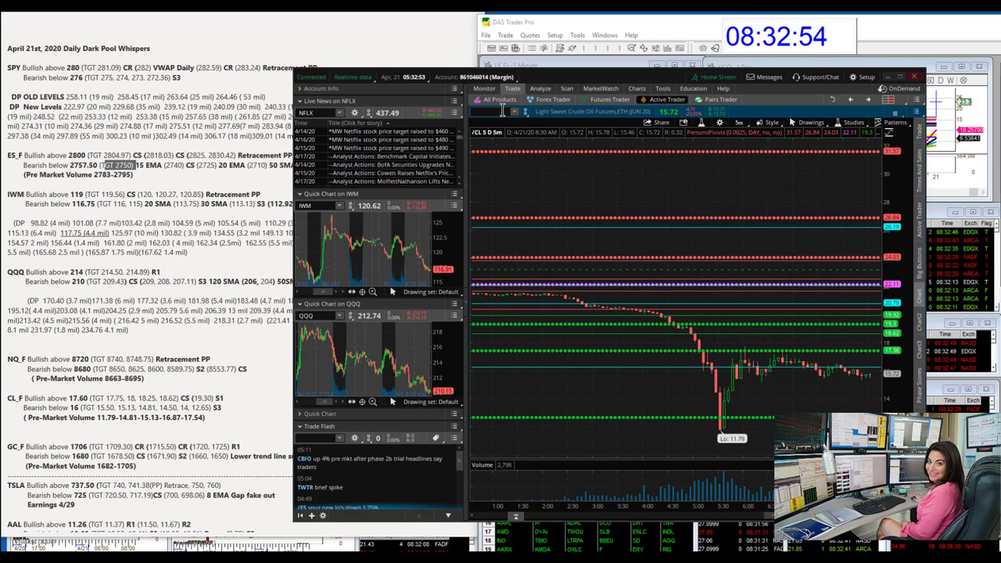
type("/GC")
key("Return")
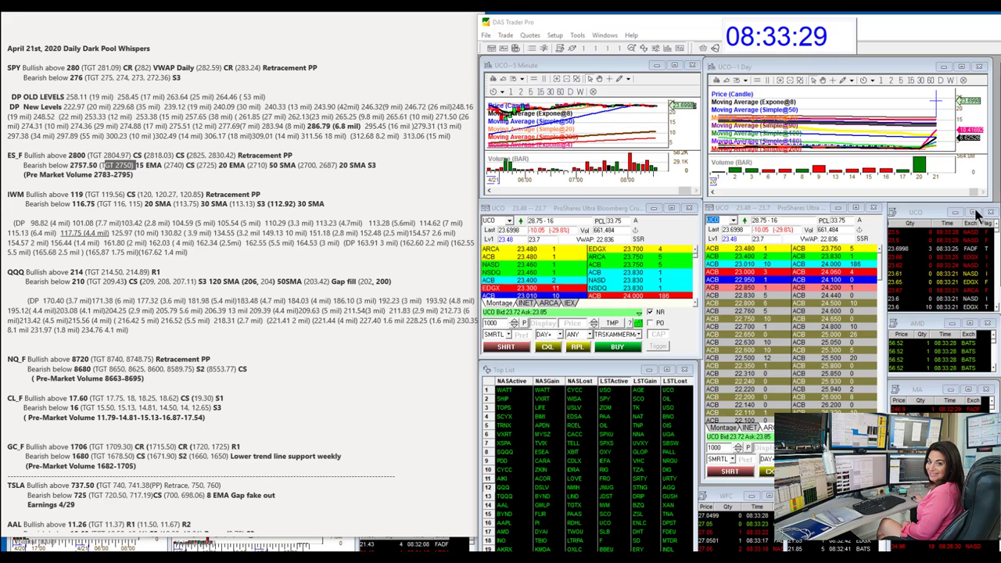
left_click(496, 223)
key("BackSpace")
key("BackSpace")
key("BackSpace")
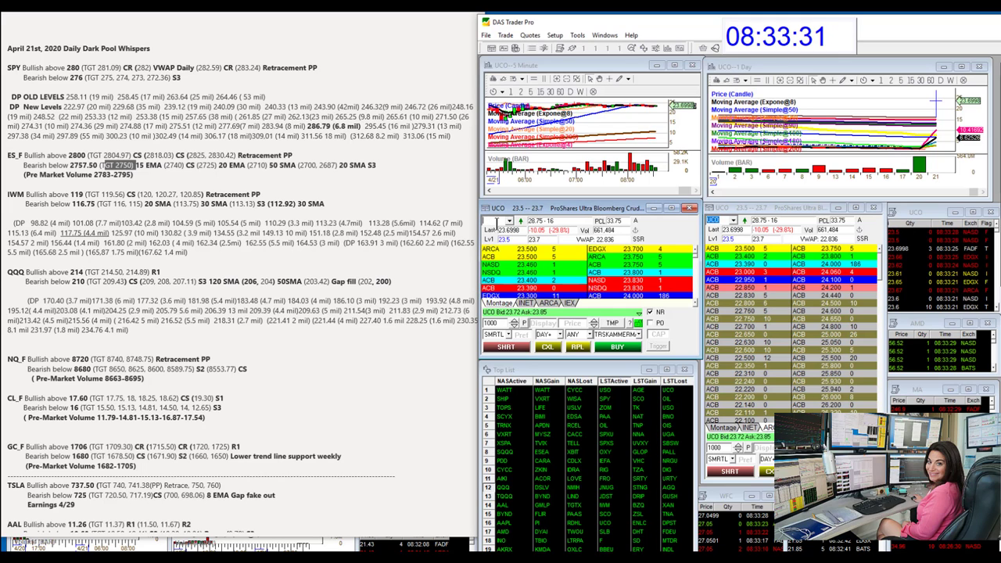
Load TSLA and stretch its 1-Day chart taller for review
type("TSLA")
key("Return")
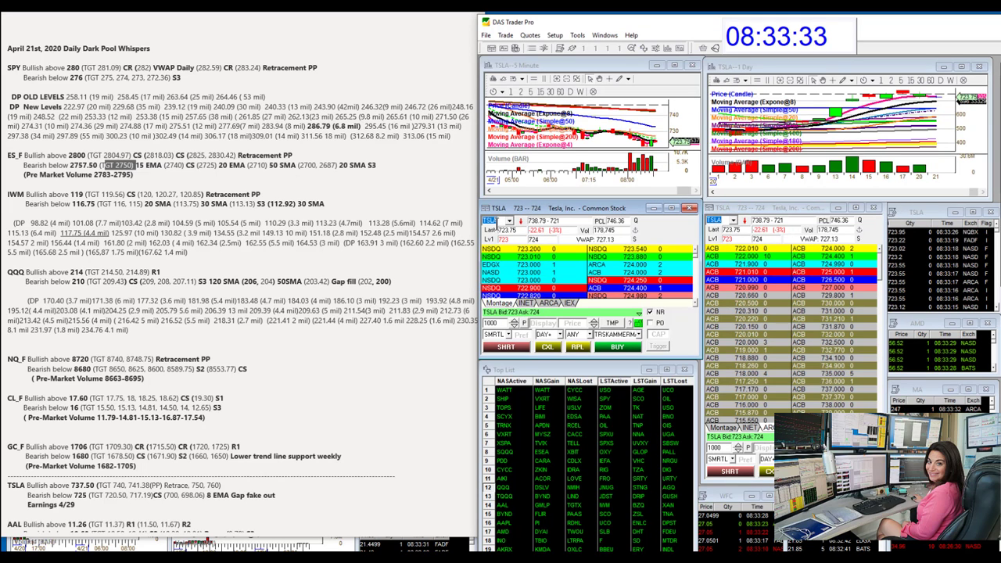
scroll(298, 346, "down", 5)
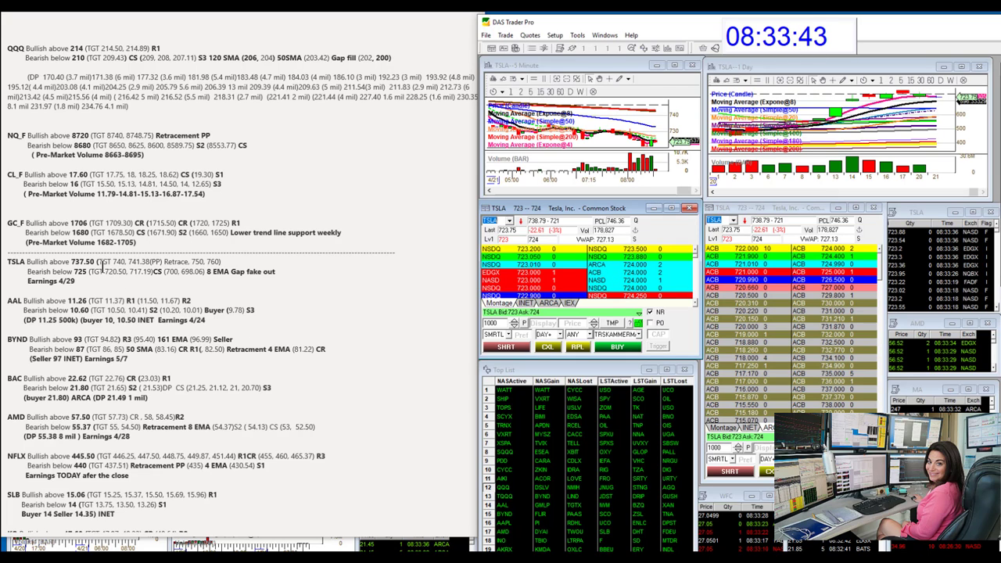
left_click(721, 197)
left_click_drag(721, 197, 722, 395)
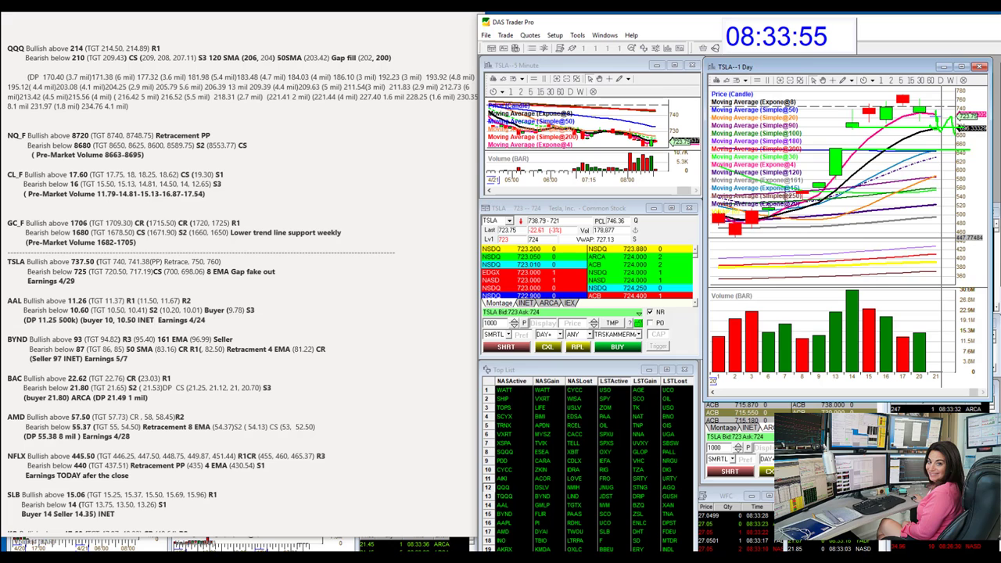
Replace TSLA with AAL in the montage and linked charts
left_click(491, 220)
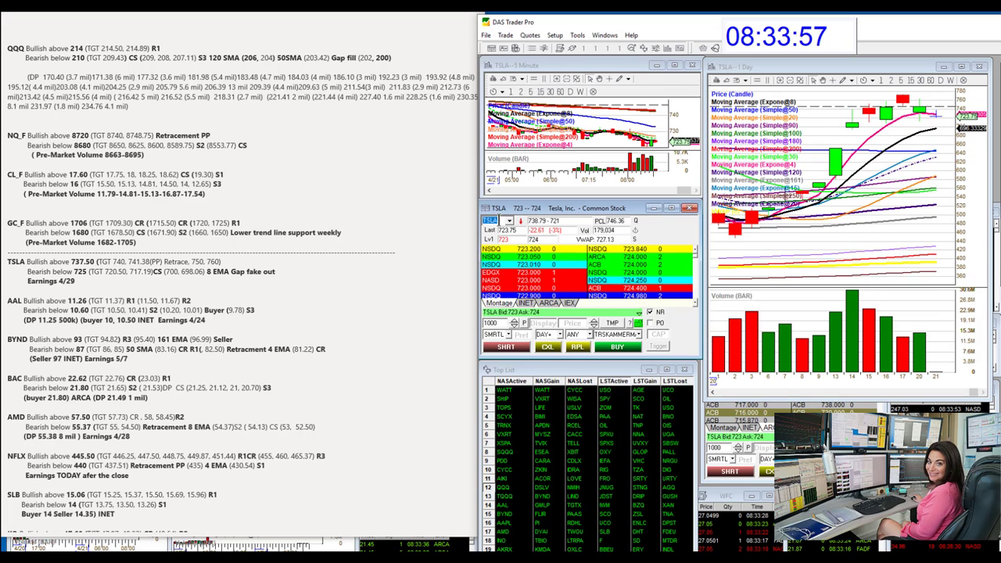
type("TS")
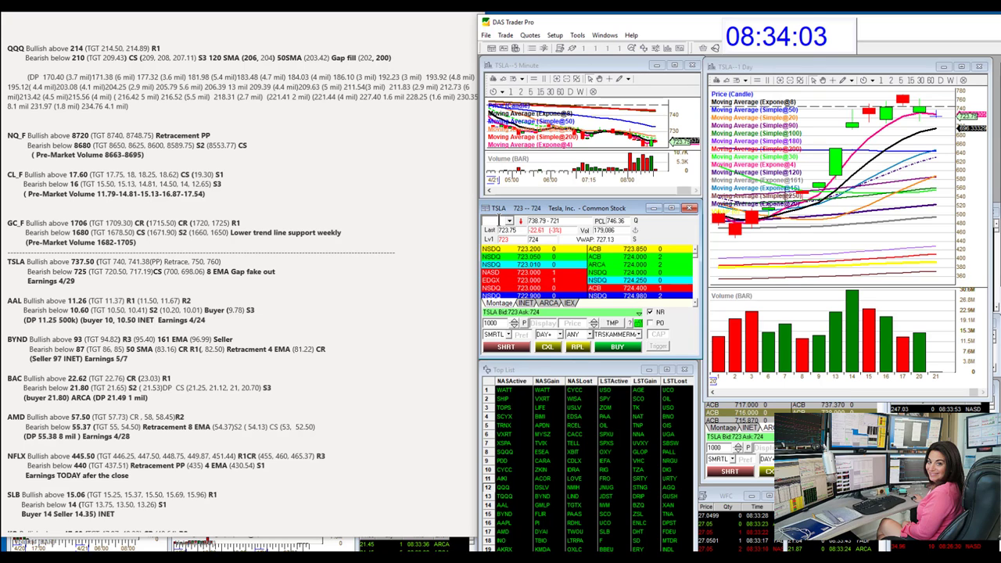
type("AAL")
key("Return")
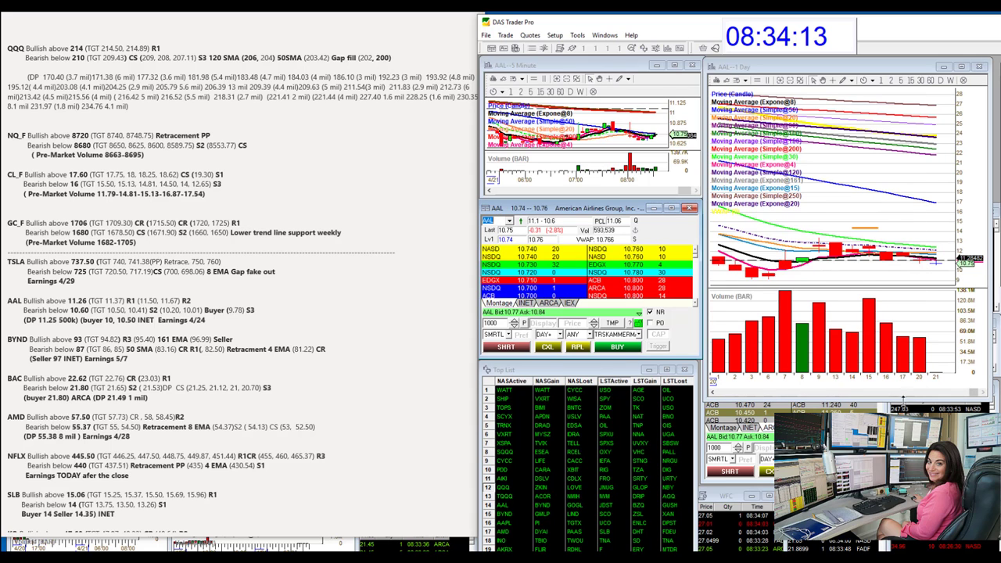
Stretch the AAL daily chart window taller, then load BYND into the montage and charts
left_click_drag(920, 388, 920, 500)
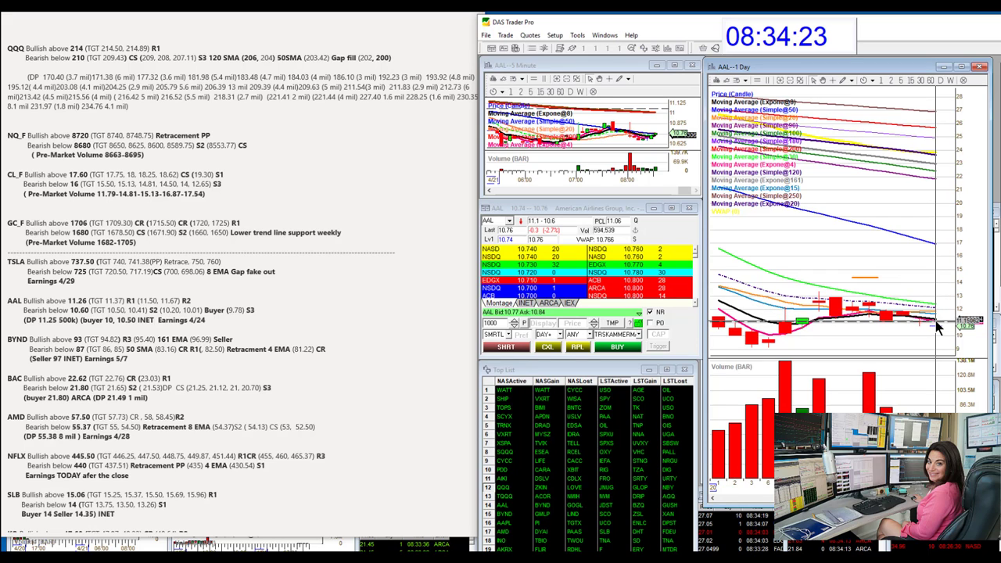
left_click(504, 221)
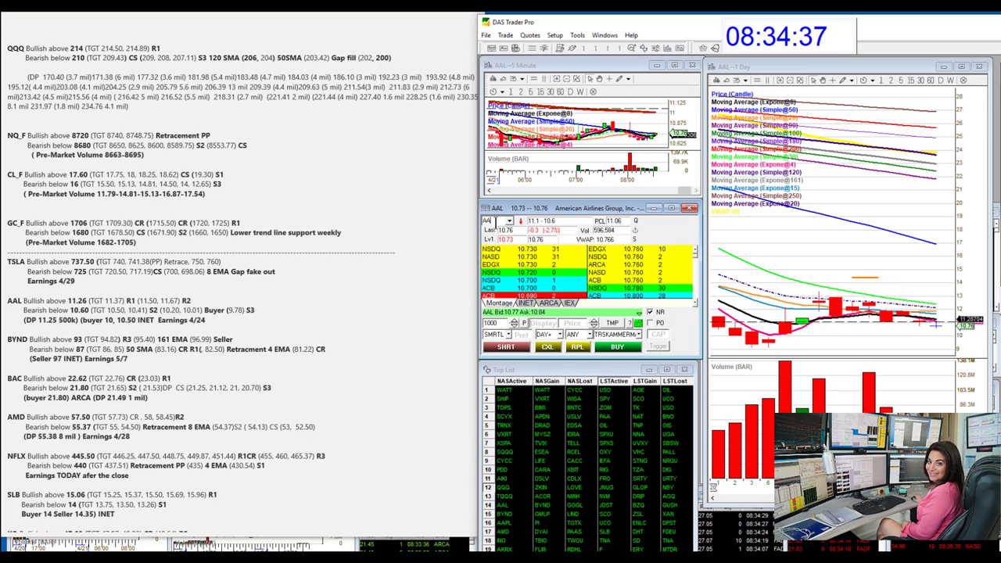
type("ND")
key("Return")
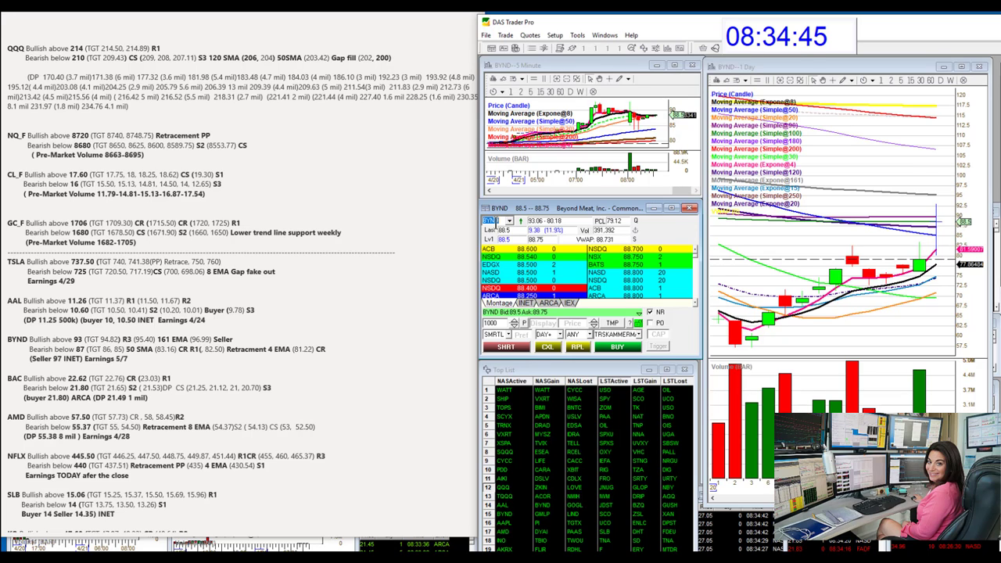
Zoom the BYND daily chart out to longer history, then back in for larger candles
left_click(792, 81)
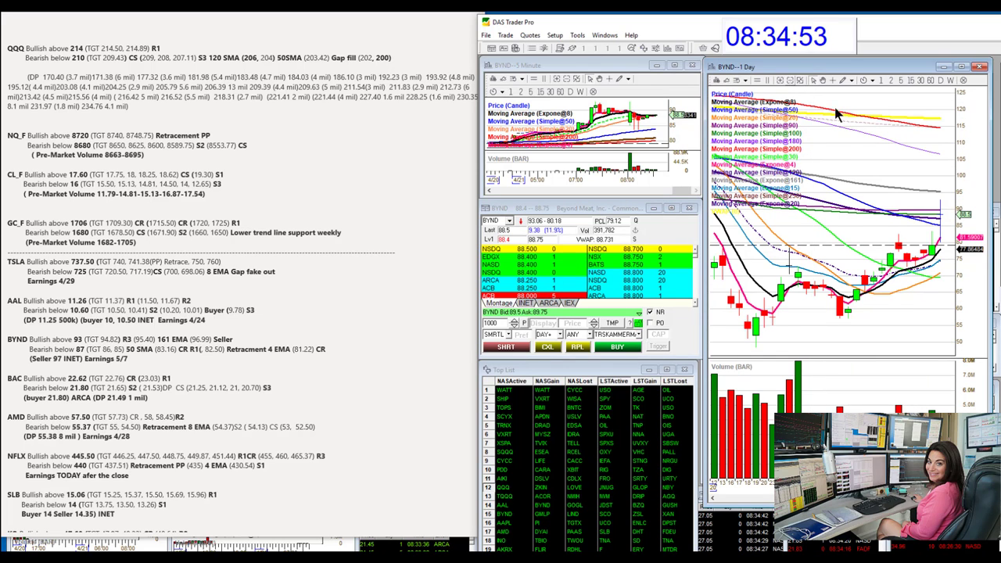
left_click(792, 81)
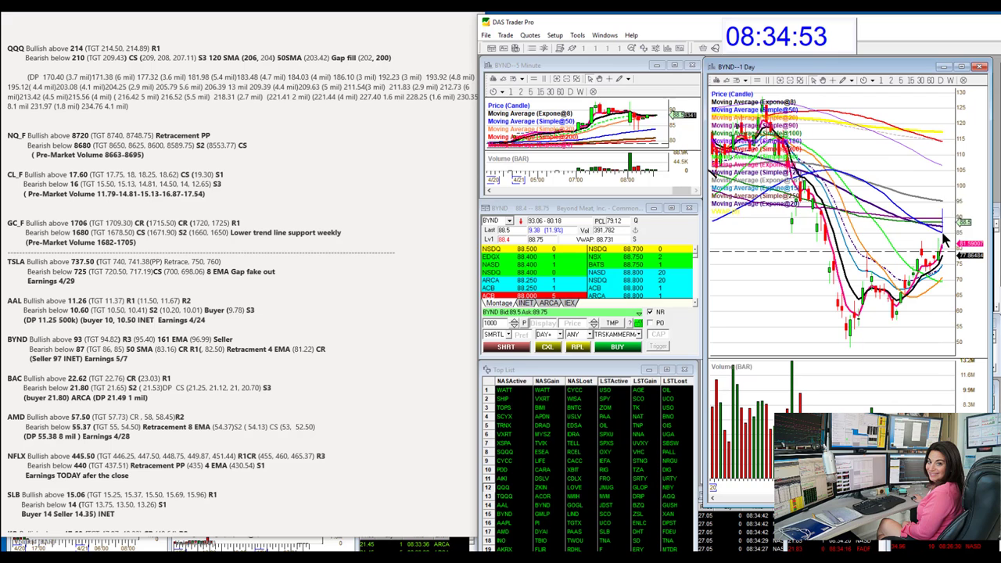
left_click(780, 81)
left_click(780, 81)
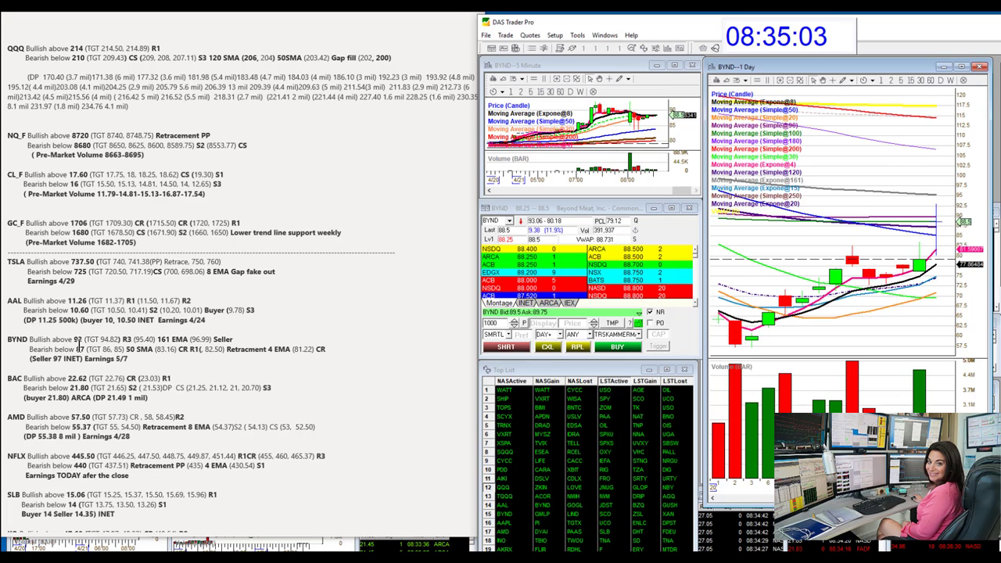
left_click(505, 223)
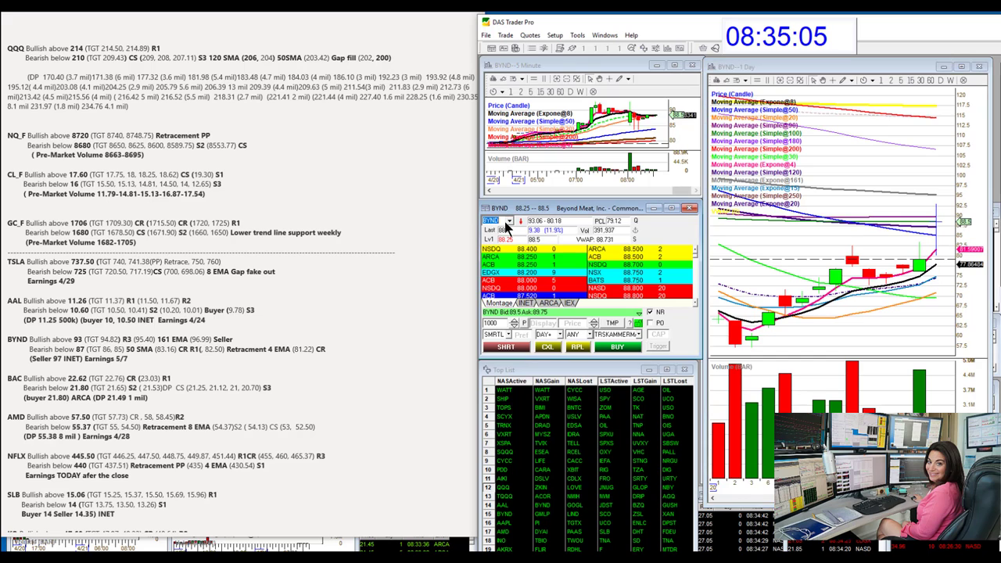
Load BAC, then AMD, into the montage, Level 2 and linked charts
type("BAC")
key("Return")
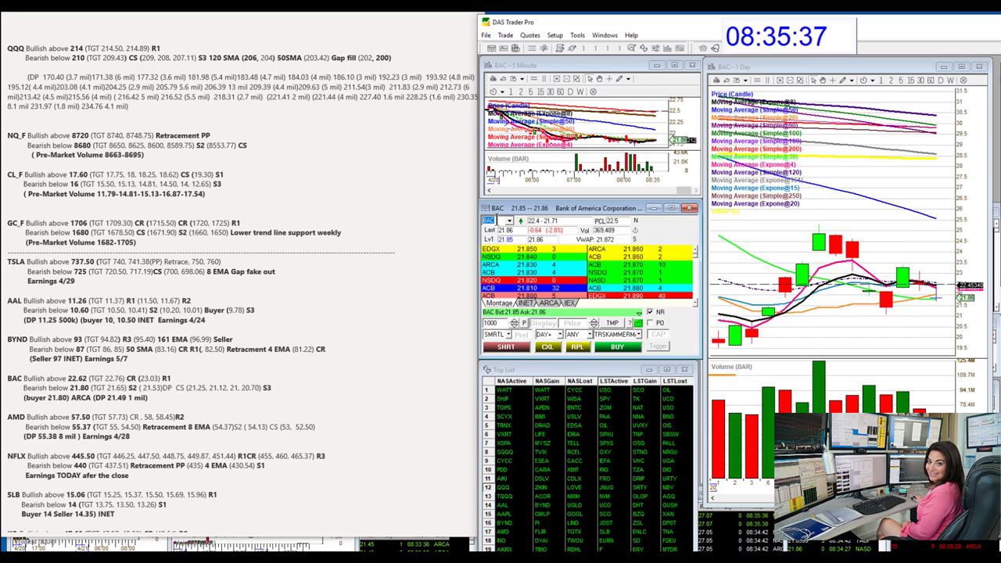
type("D")
key("Return")
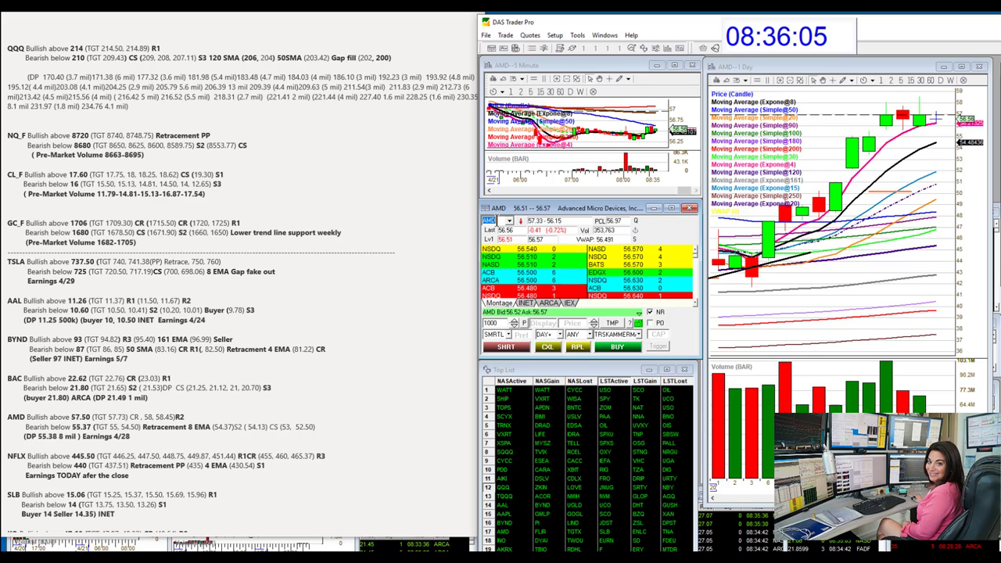
Load NFLX then SLB, and draw a down arrow beside SLB's latest daily candle
type("NFLX")
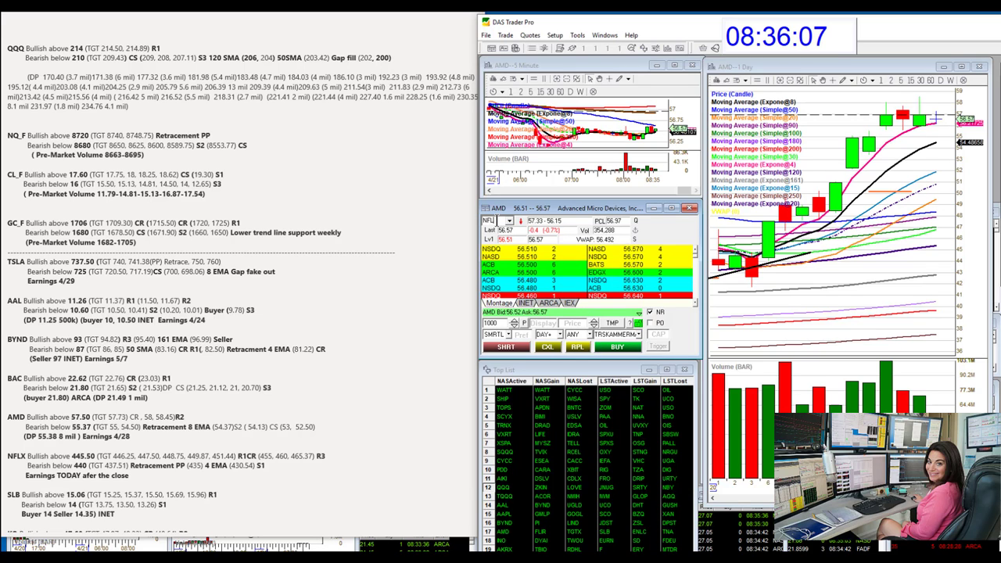
key("Return")
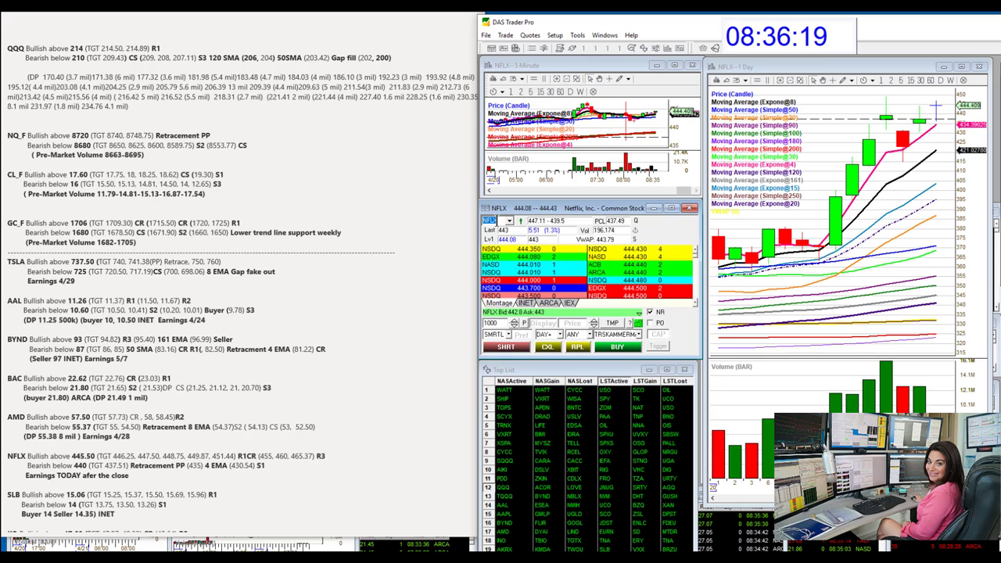
type("B")
key("Return")
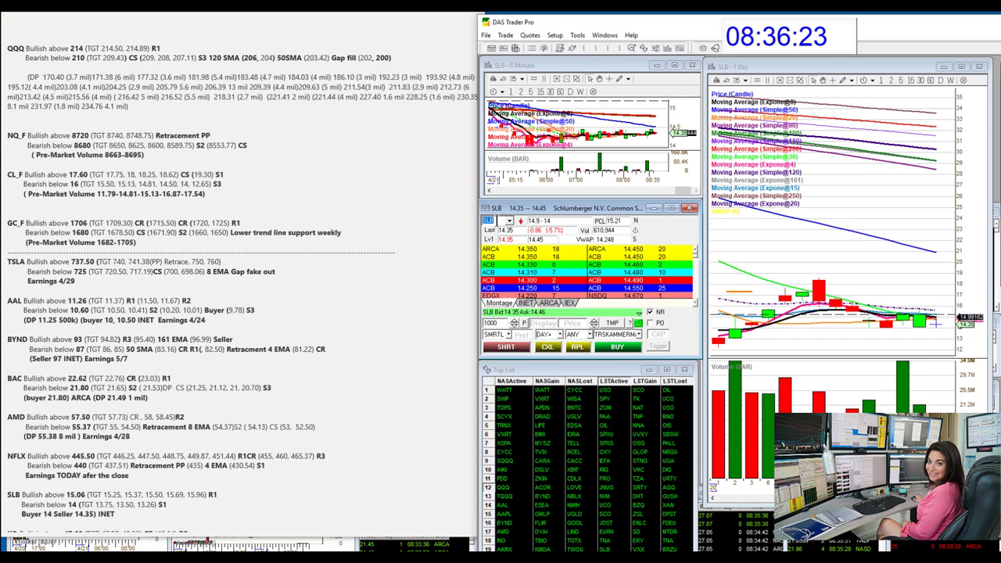
scroll(234, 438, "down", 2)
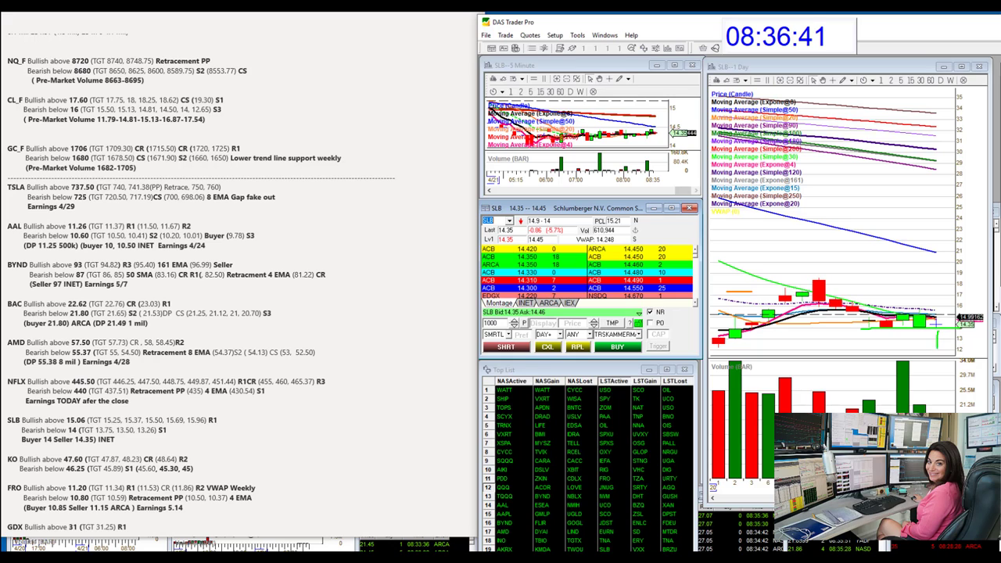
mouse_move(935, 333)
left_mouse_down()
mouse_move(935, 351)
mouse_move(942, 294)
mouse_move(951, 304)
left_mouse_up()
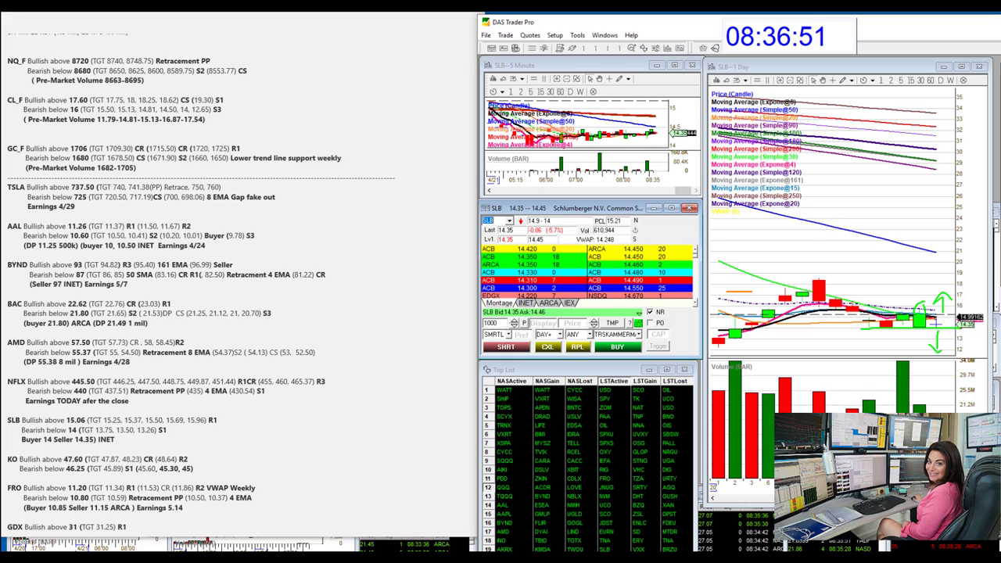
Replace SLB with KO and draw an upward arrow on the KO daily chart
left_click(495, 221)
key("BackSpace")
key("BackSpace")
key("BackSpace")
type("KO")
key("Return")
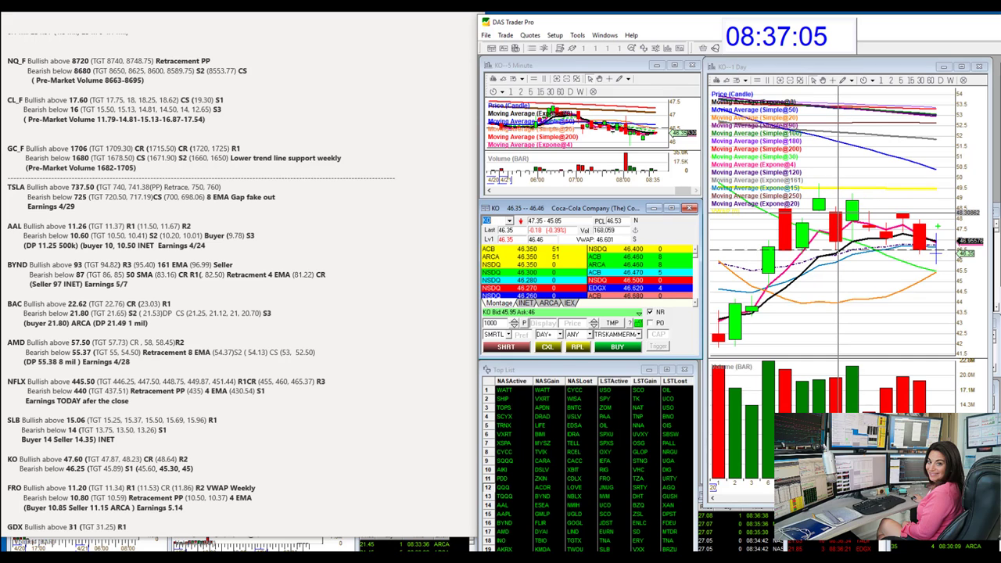
mouse_move(948, 227)
left_mouse_down()
mouse_move(947, 195)
mouse_move(937, 198)
mouse_move(953, 196)
left_mouse_up()
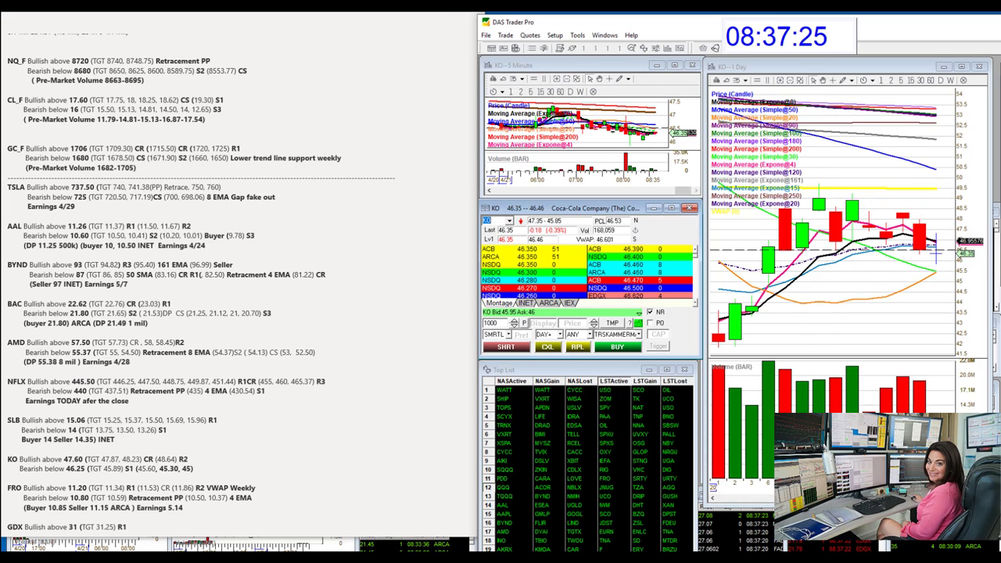
Shrink the KO daily chart to half height and bring the KO depth-of-book window forward
left_click(936, 250)
left_click_drag(742, 498, 743, 272)
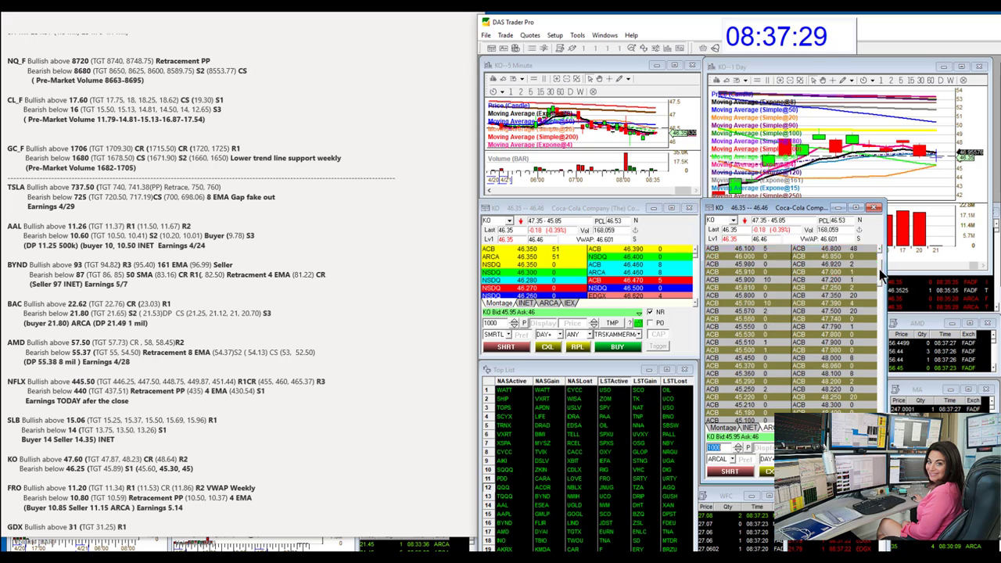
left_click(878, 274)
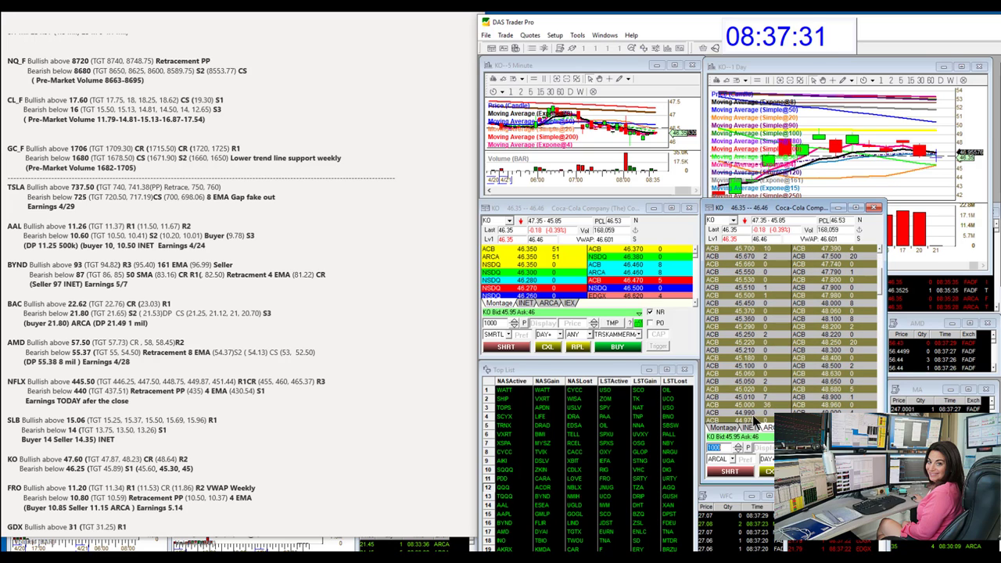
left_click_drag(880, 280, 878, 264)
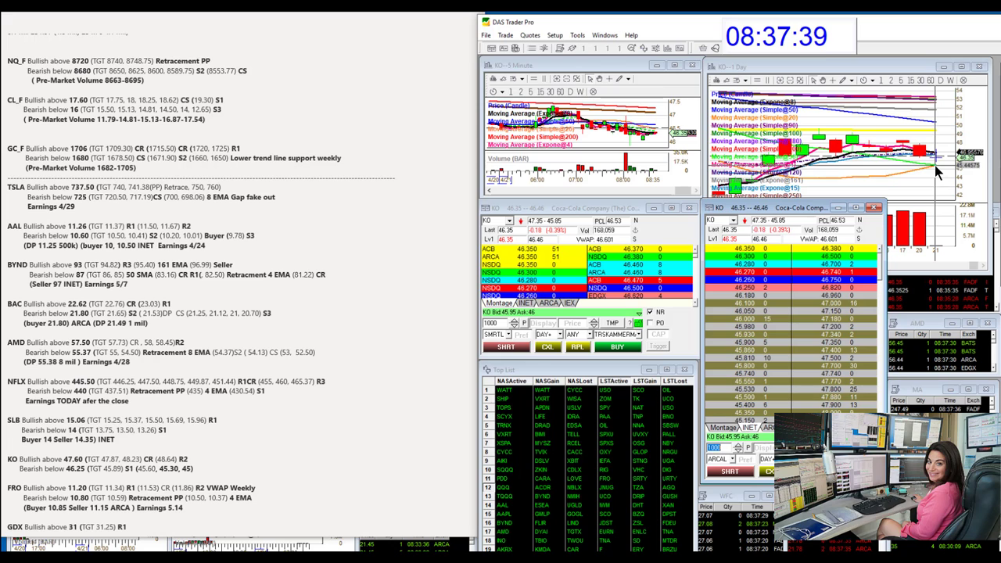
In the Dark Pool levels note, go to the blank line above the KO entry and scroll down
left_click(231, 412)
left_click(211, 452)
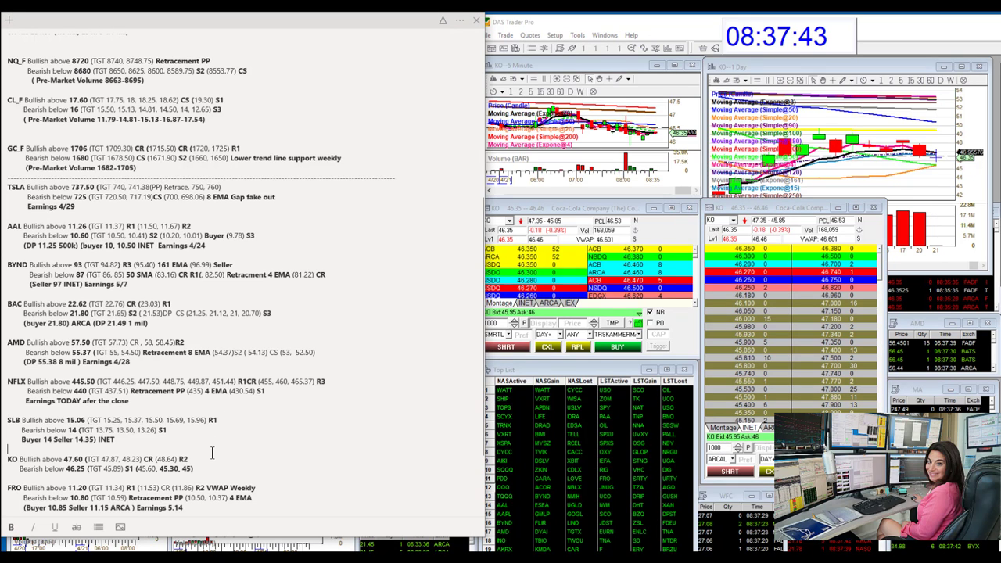
scroll(211, 452, "down", 2)
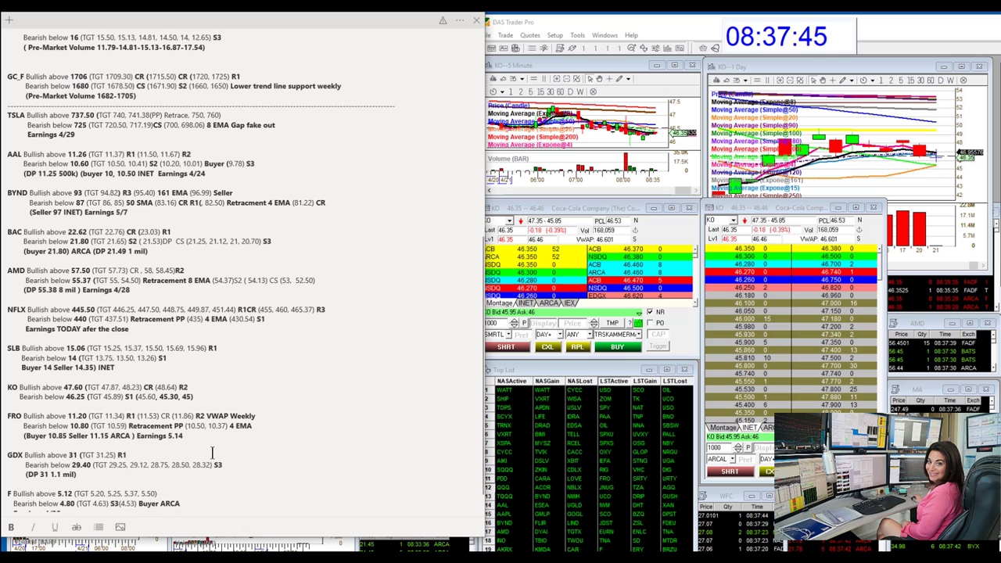
Load Frontline (FRO) into the montage, Level 2 and linked charts
left_click(504, 219)
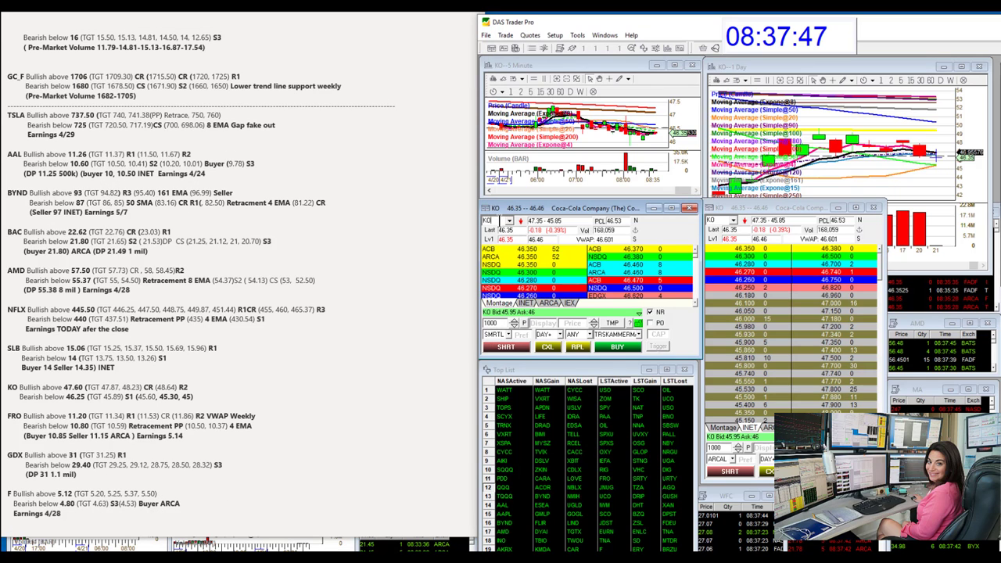
type("FRO")
key("Return")
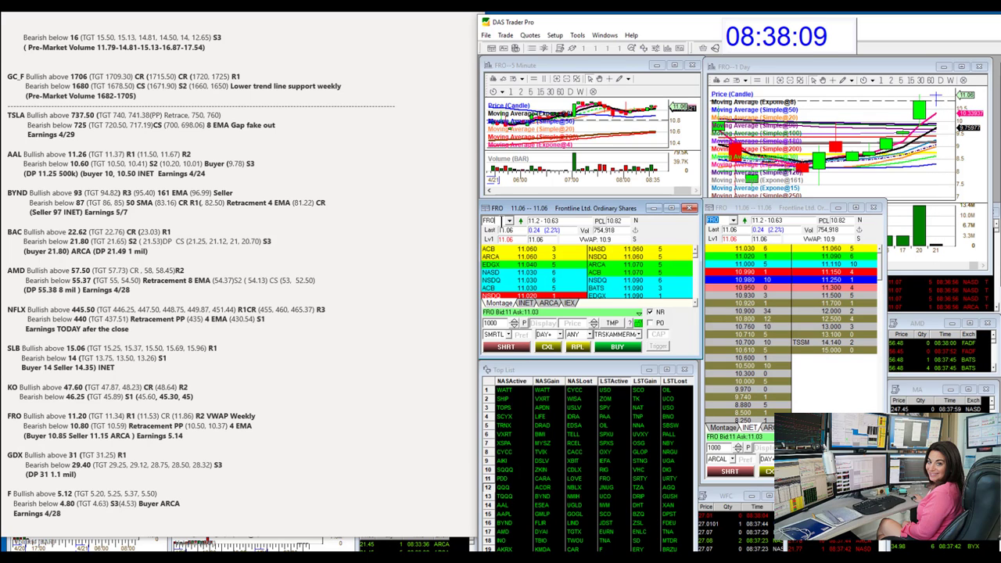
Replace FRO with GDX in the montage and charts and review it
key("BackSpace")
key("BackSpace")
key("BackSpace")
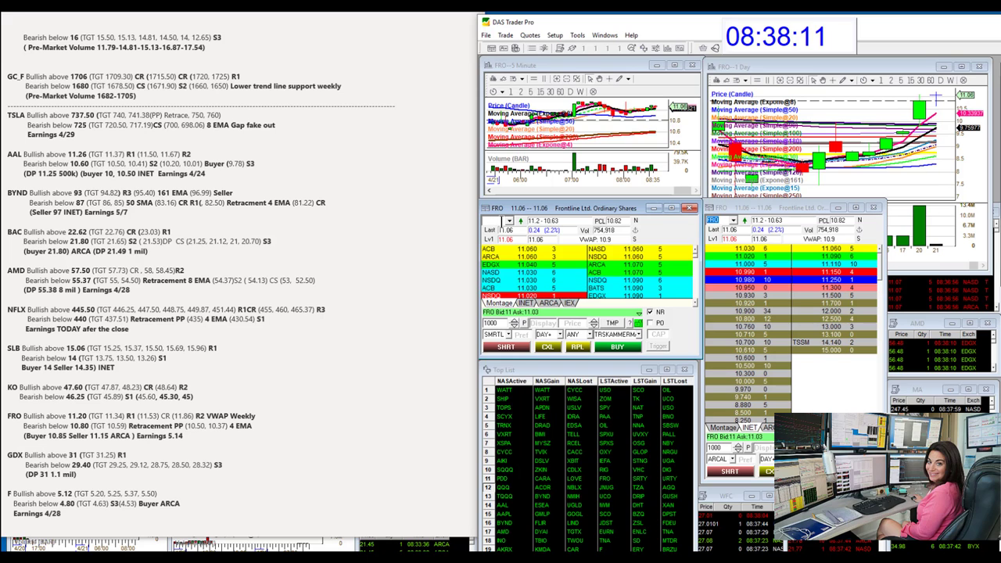
type("GDX")
key("Return")
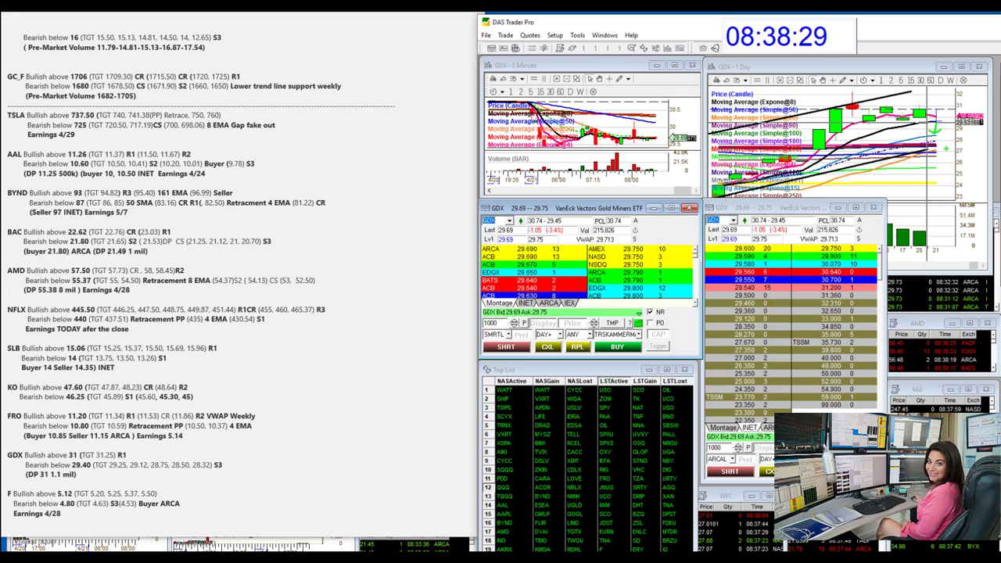
scroll(313, 336, "down", 1)
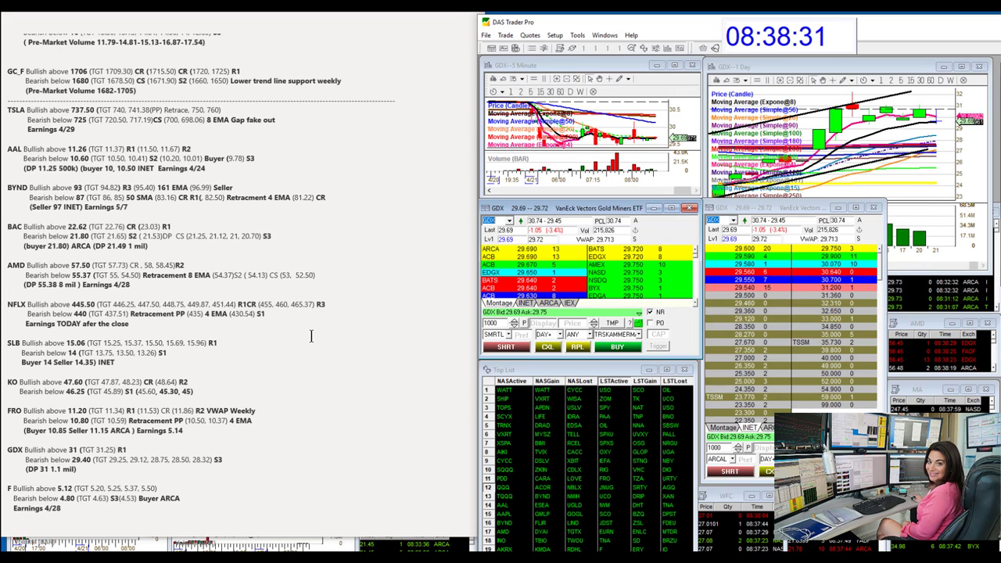
Load Ford (F) into the montage and charts and scroll the levels note back to the top
left_click(498, 220)
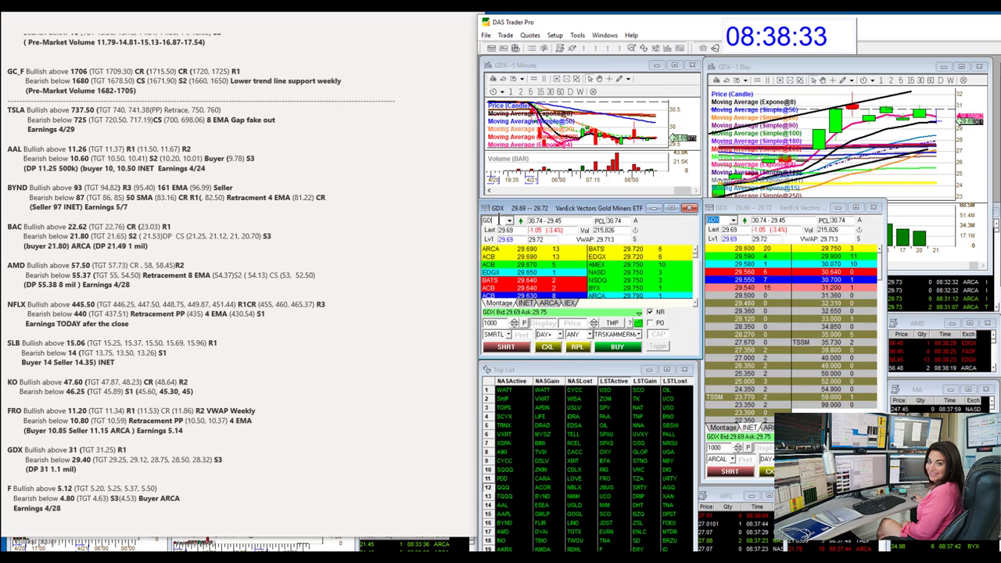
type("F")
key("Return")
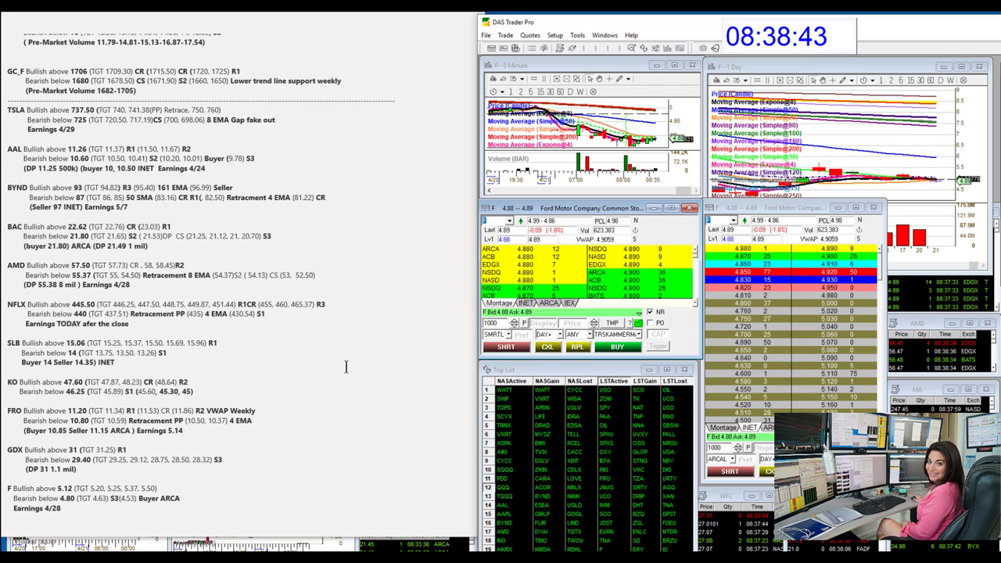
scroll(346, 367, "up", 5)
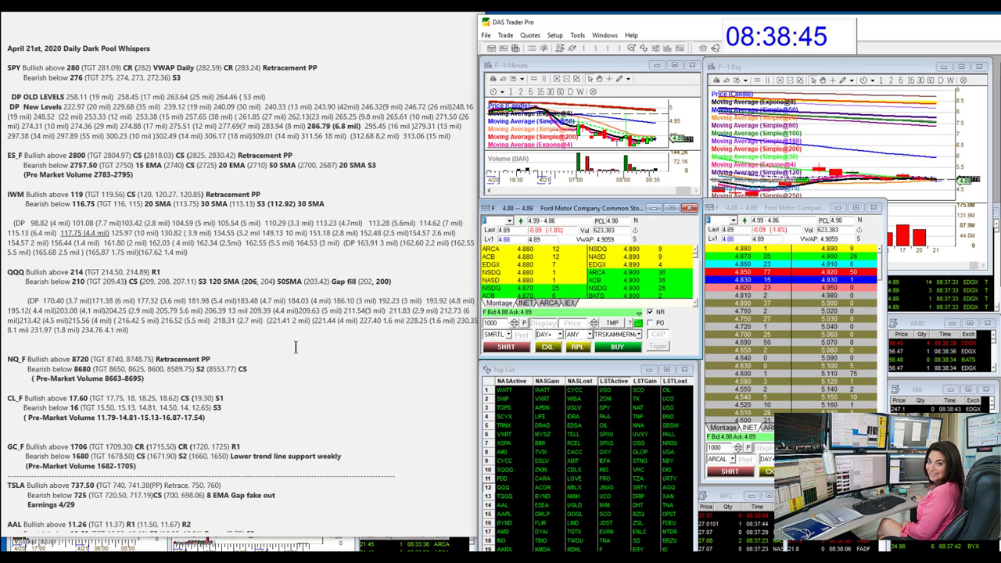